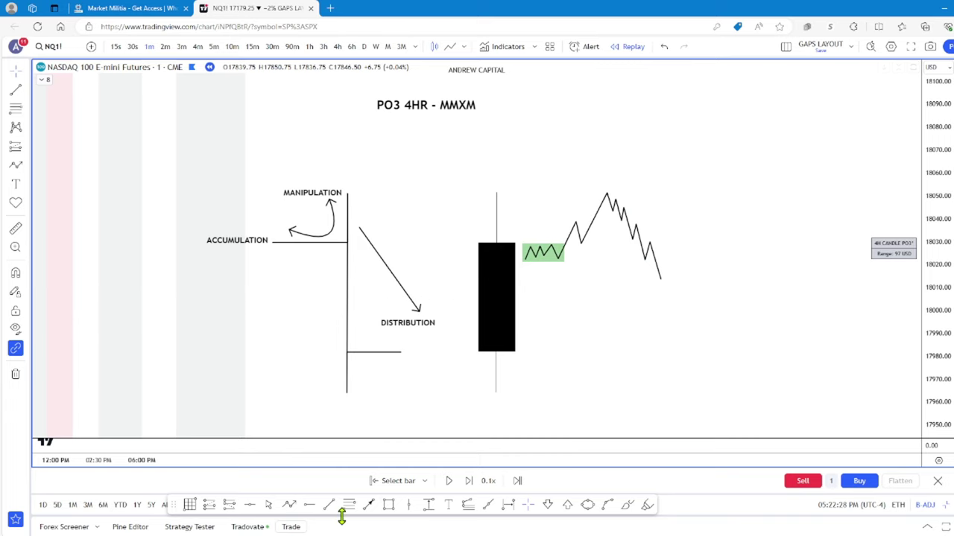
Step: Draw a rectangle over the schematic's peak from about 18052.00 to 18047.50 and fill it grey
{"action": "left_click", "coordinate": [390, 511]}
{"action": "left_click_drag", "start_coordinate": [596, 192], "coordinate": [622, 201]}
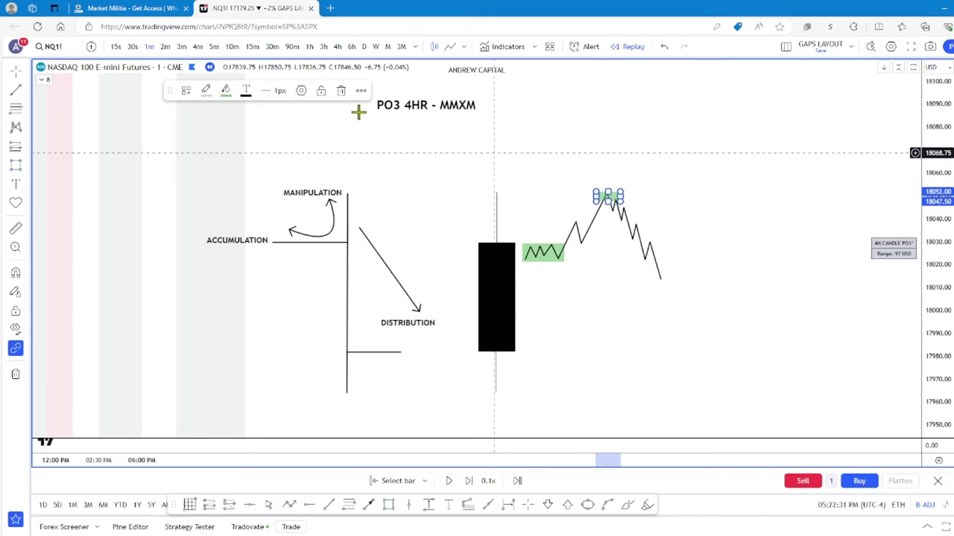
{"action": "left_click", "coordinate": [226, 90]}
{"action": "left_click", "coordinate": [274, 114]}
{"action": "left_click", "coordinate": [486, 164]}
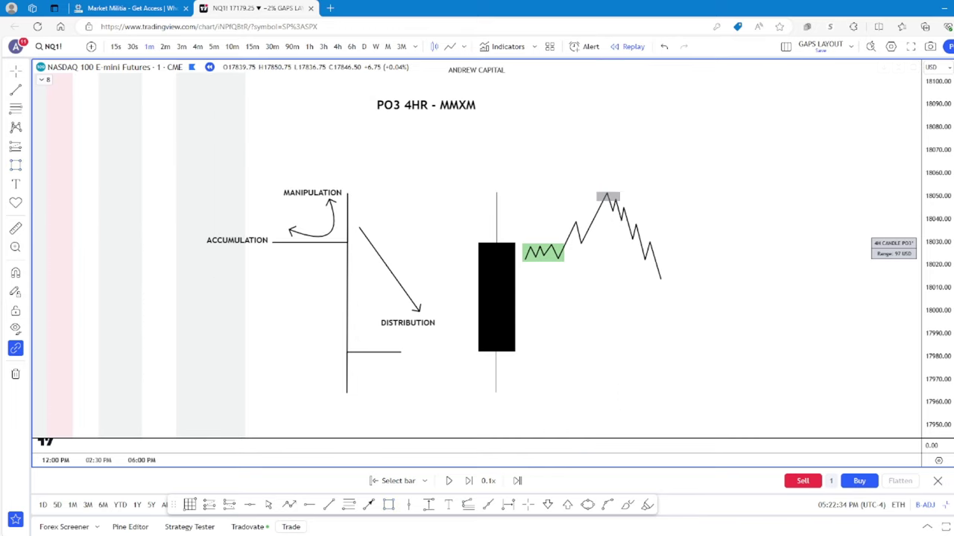
Step: Draw a rectangle over the first zigzag below the peak, from about 18044.75 to 18039.00, and fill it blue
{"action": "left_click", "coordinate": [16, 166]}
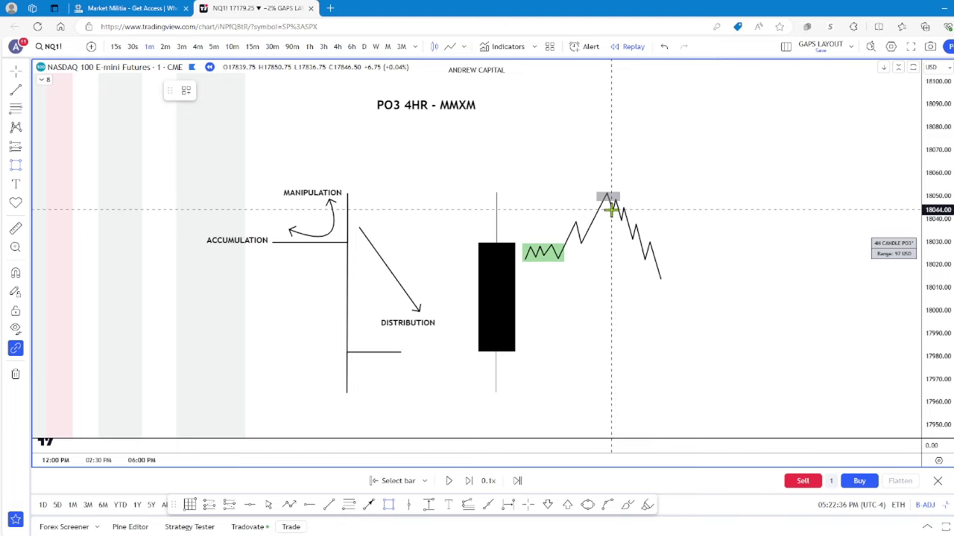
{"action": "mouse_move", "coordinate": [609, 211]}
{"action": "left_mouse_down"}
{"action": "mouse_move", "coordinate": [639, 219]}
{"action": "mouse_move", "coordinate": [631, 222]}
{"action": "left_mouse_up"}
{"action": "left_click", "coordinate": [227, 93]}
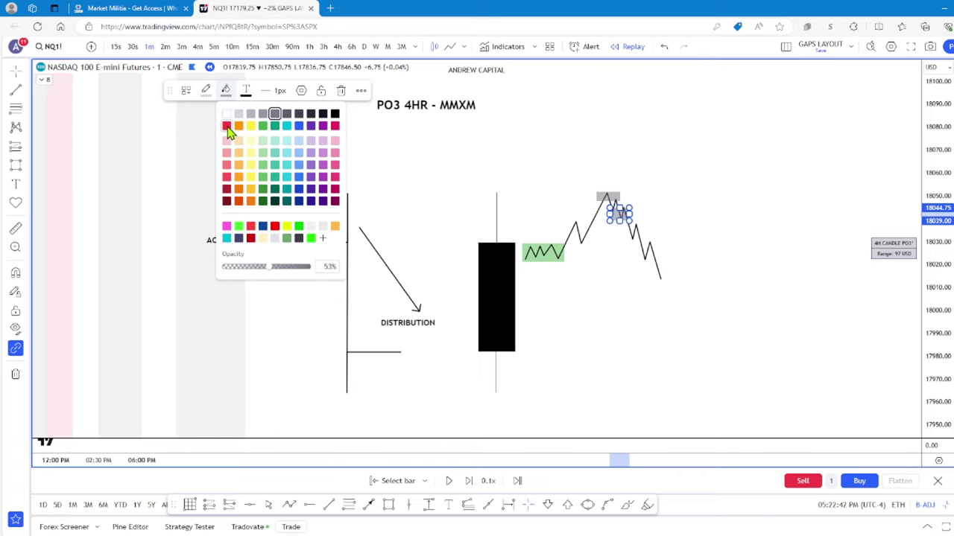
{"action": "left_click", "coordinate": [298, 131]}
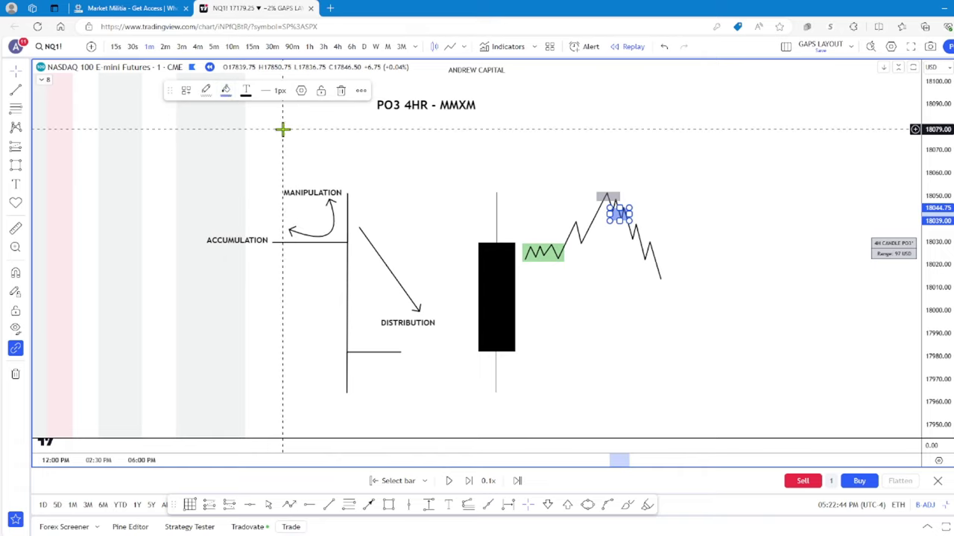
Step: Draw a second blue rectangle over the next zigzag of the decline, about 18037.25 to 18031.00, and trim its left edge
{"action": "left_click", "coordinate": [14, 166]}
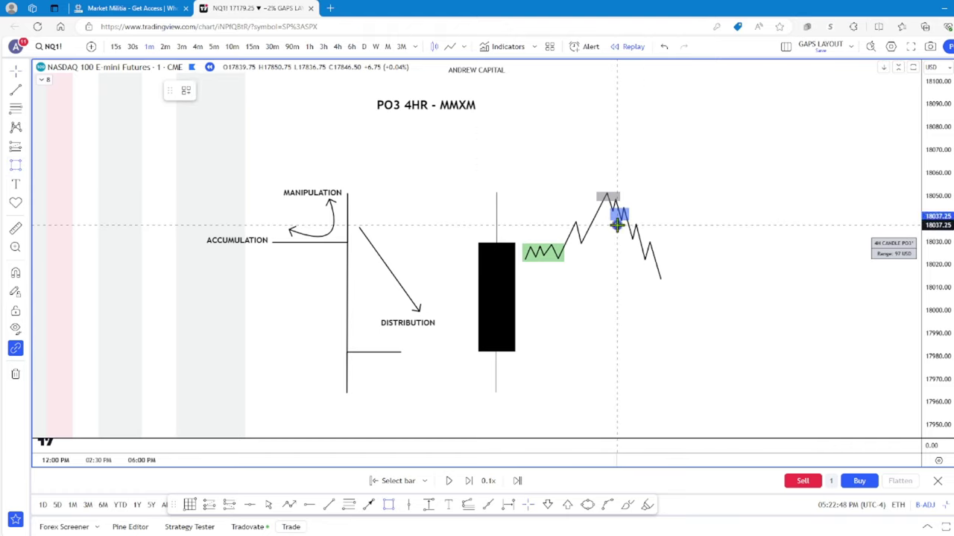
{"action": "left_click_drag", "start_coordinate": [617, 225], "coordinate": [644, 240]}
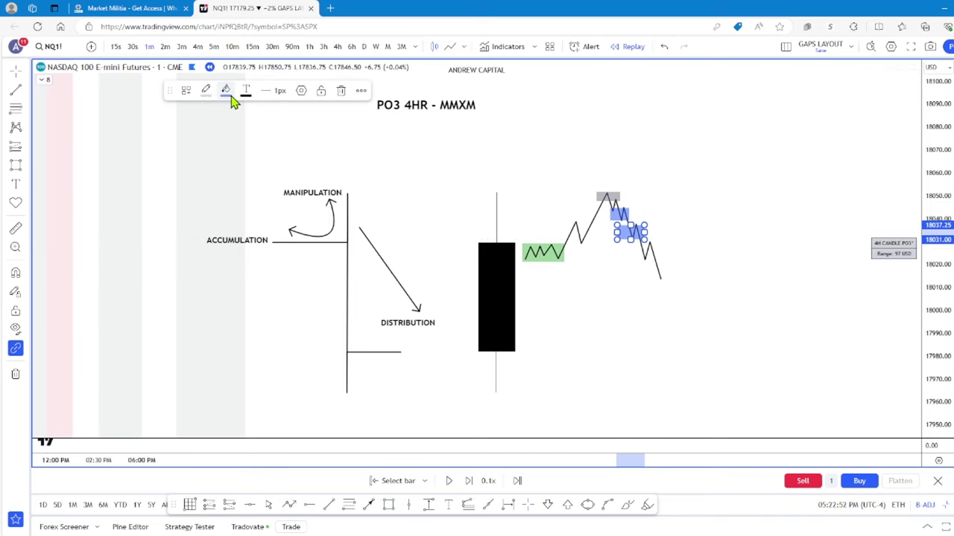
{"action": "left_click_drag", "start_coordinate": [617, 232], "coordinate": [621, 234]}
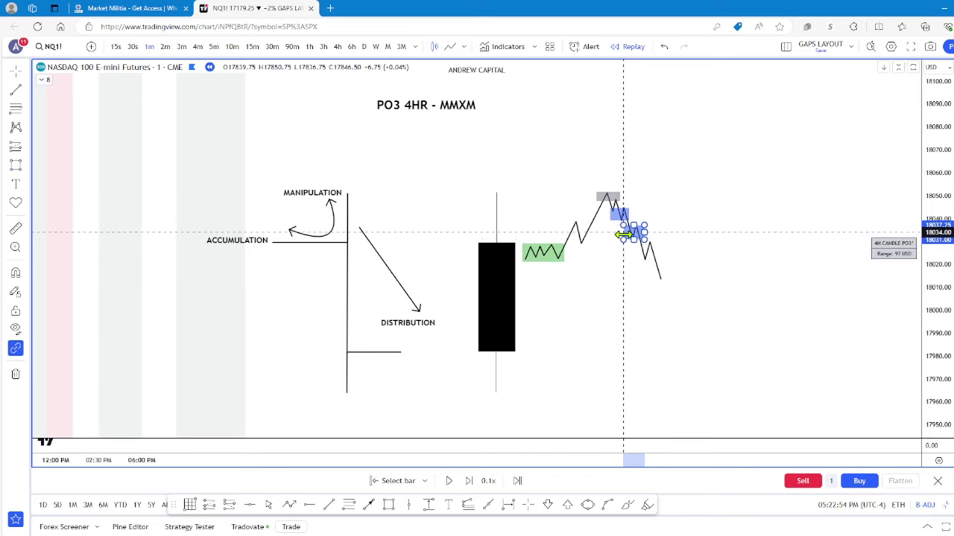
{"action": "left_click", "coordinate": [609, 268]}
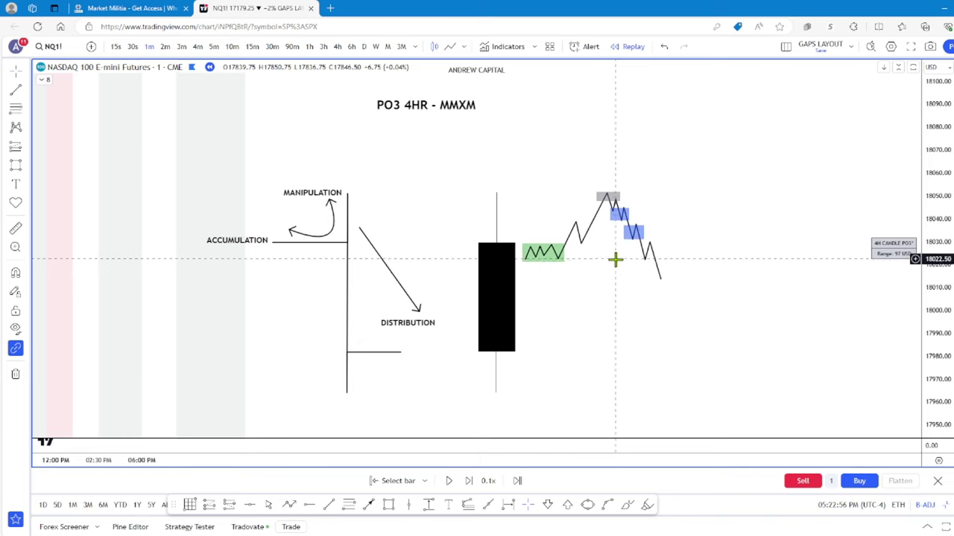
Step: Draw a rectangle over the pullback low on the schematic's rising leg, about 18034.00 to 18028.50, and fill it red
{"action": "left_click", "coordinate": [573, 232]}
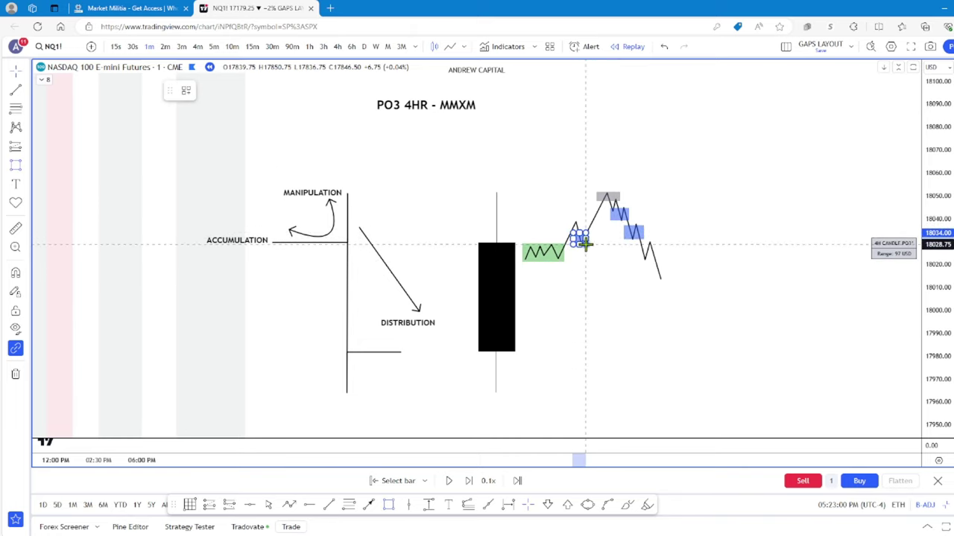
{"action": "left_click", "coordinate": [226, 90]}
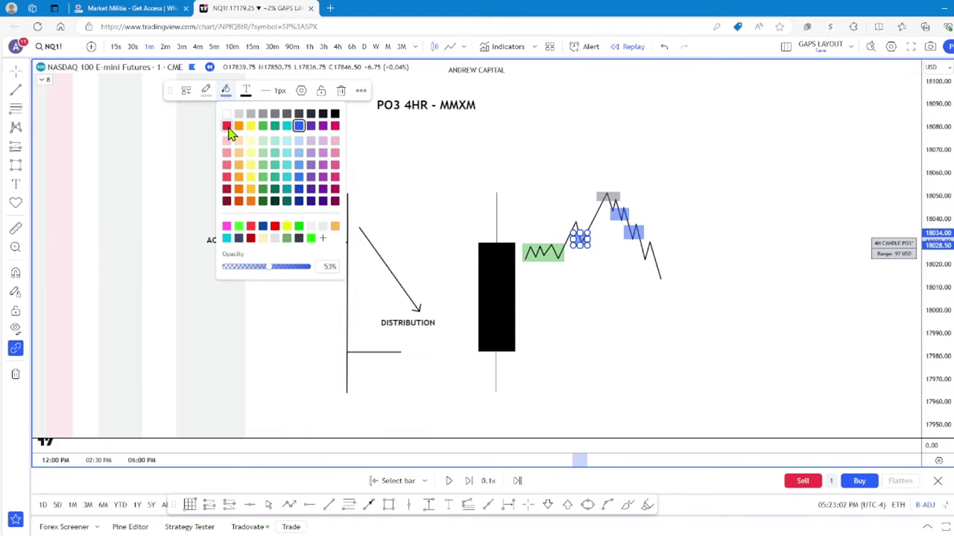
{"action": "left_click", "coordinate": [227, 127]}
{"action": "left_click", "coordinate": [557, 253]}
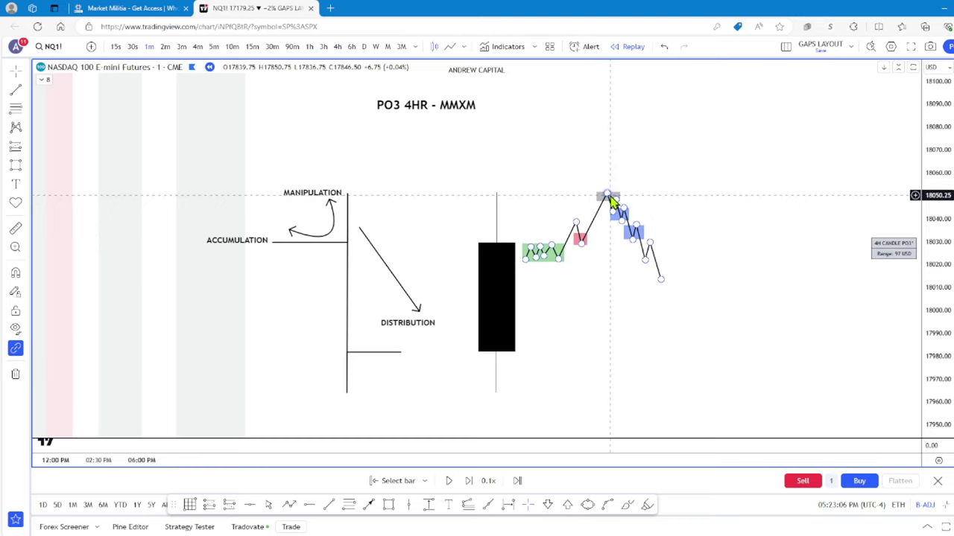
{"action": "left_click", "coordinate": [675, 274]}
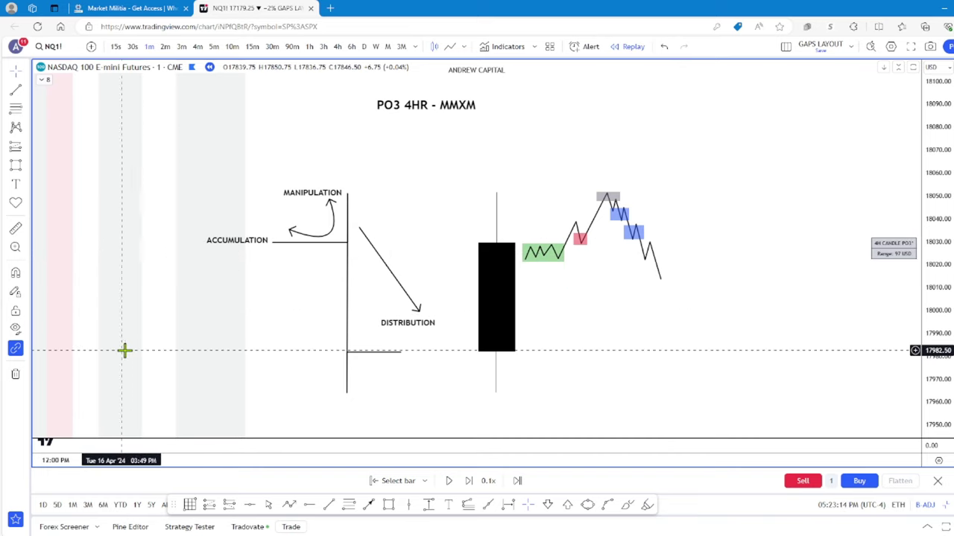
Step: Examine the 16 April price action around the 15min fvg zone and the black 4-hour candle projection
{"action": "left_click_drag", "start_coordinate": [170, 345], "coordinate": [614, 135]}
{"action": "left_click_drag", "start_coordinate": [396, 386], "coordinate": [688, 237]}
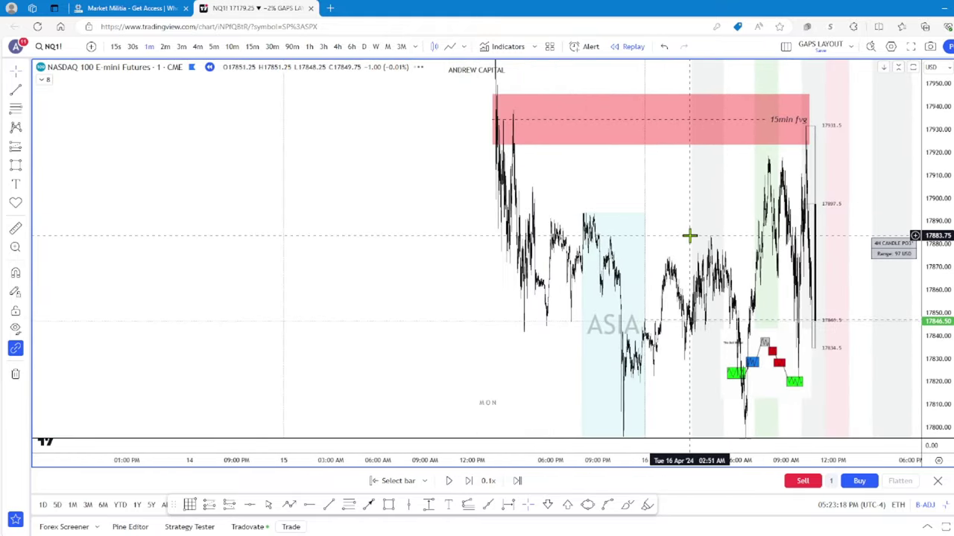
{"action": "scroll", "coordinate": [534, 335], "scroll_direction": "up", "scroll_amount": 3}
{"action": "scroll", "coordinate": [507, 351], "scroll_direction": "up", "scroll_amount": 4}
{"action": "left_click_drag", "start_coordinate": [507, 305], "coordinate": [661, 272]}
{"action": "scroll", "coordinate": [661, 272], "scroll_direction": "up", "scroll_amount": 5}
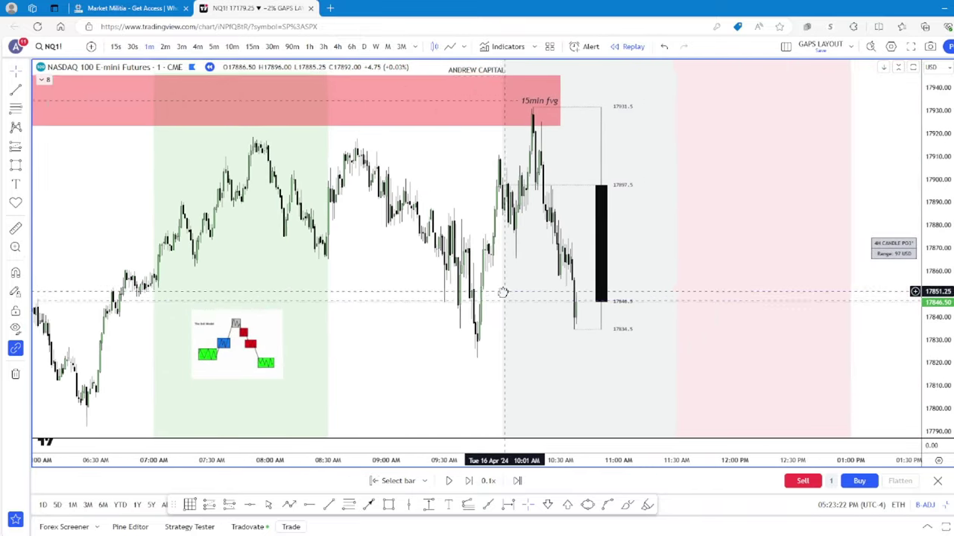
{"action": "left_click_drag", "start_coordinate": [934, 192], "coordinate": [896, 264]}
{"action": "scroll", "coordinate": [726, 240], "scroll_direction": "down", "scroll_amount": 3}
{"action": "scroll", "coordinate": [715, 232], "scroll_direction": "up", "scroll_amount": 3}
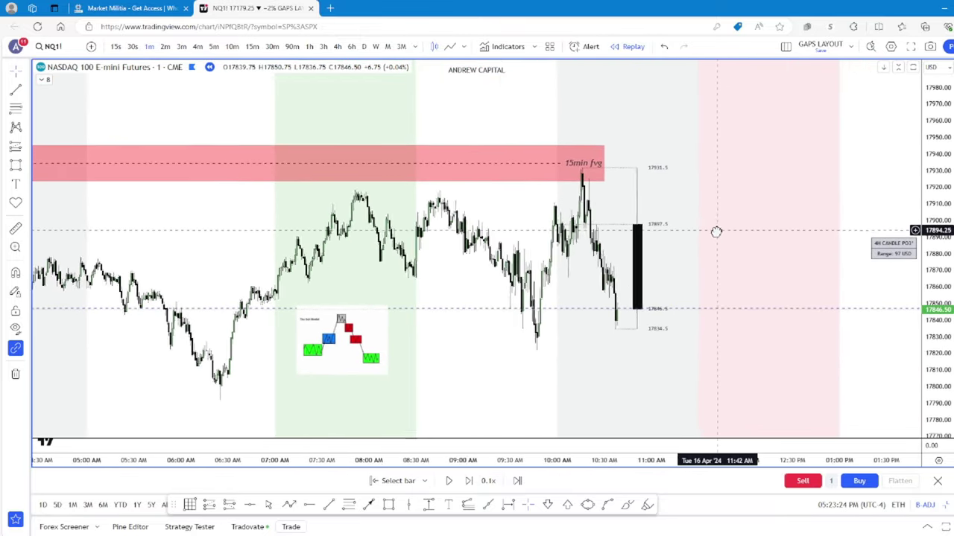
{"action": "scroll", "coordinate": [674, 244], "scroll_direction": "up", "scroll_amount": 4}
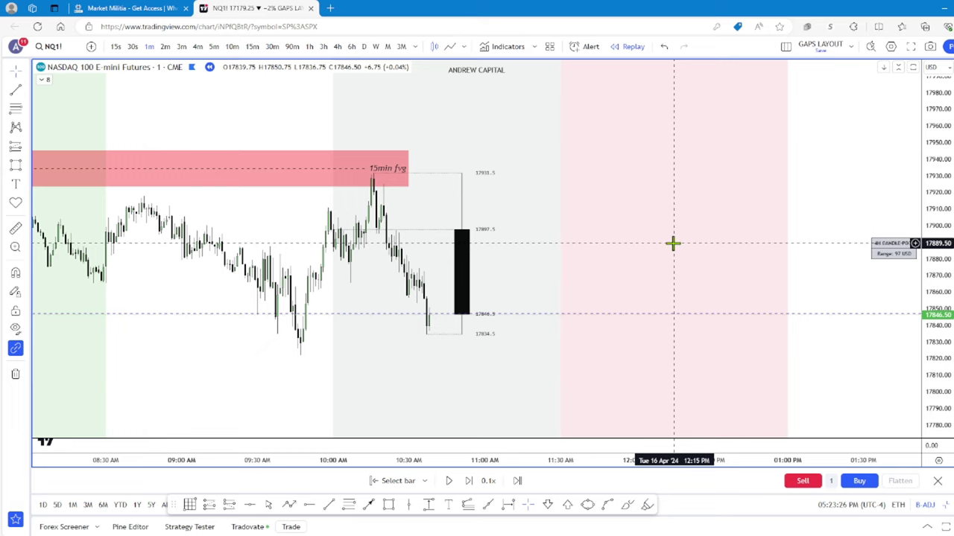
{"action": "left_click_drag", "start_coordinate": [599, 245], "coordinate": [640, 280]}
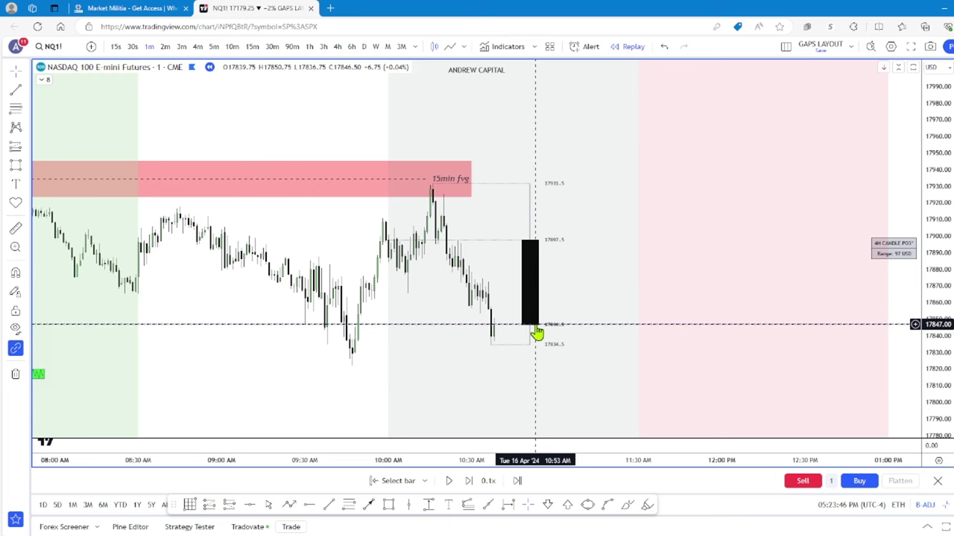
{"action": "scroll", "coordinate": [379, 336], "scroll_direction": "down", "scroll_amount": 2}
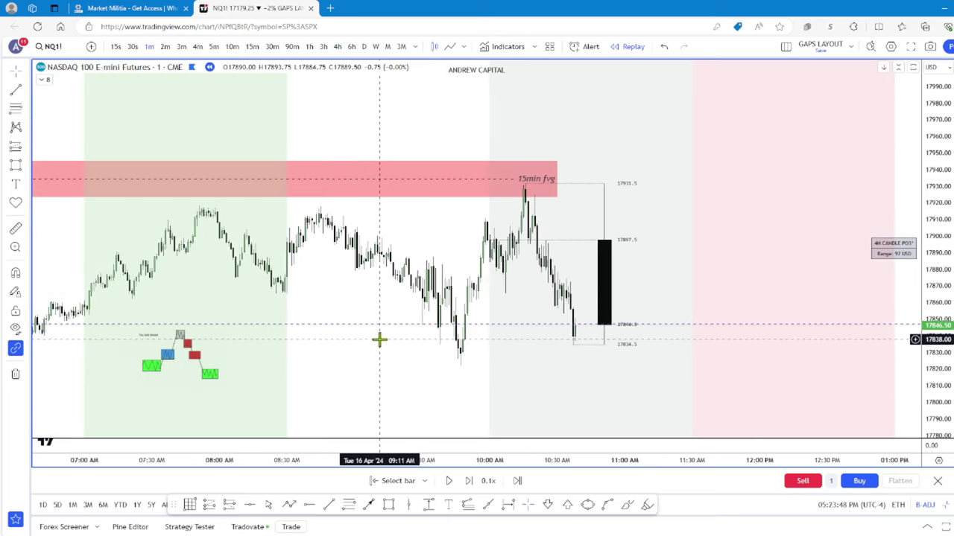
Step: Enlarge the Sell Model image and place it below the candles around 08:20 AM
{"action": "left_click", "coordinate": [183, 349]}
{"action": "mouse_move", "coordinate": [184, 349]}
{"action": "left_mouse_down"}
{"action": "mouse_move", "coordinate": [336, 363]}
{"action": "mouse_move", "coordinate": [287, 362]}
{"action": "left_mouse_up"}
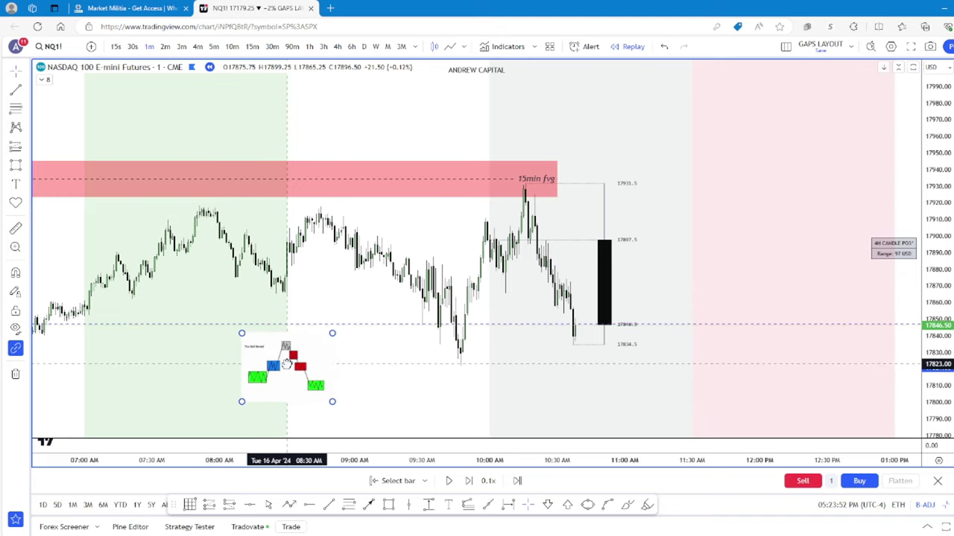
{"action": "mouse_move", "coordinate": [373, 377]}
{"action": "left_mouse_down"}
{"action": "mouse_move", "coordinate": [496, 379]}
{"action": "mouse_move", "coordinate": [663, 331]}
{"action": "mouse_move", "coordinate": [497, 355]}
{"action": "mouse_move", "coordinate": [394, 336]}
{"action": "left_mouse_up"}
{"action": "left_click", "coordinate": [205, 354]}
{"action": "mouse_move", "coordinate": [205, 354]}
{"action": "left_mouse_down"}
{"action": "mouse_move", "coordinate": [310, 339]}
{"action": "mouse_move", "coordinate": [318, 349]}
{"action": "left_mouse_up"}
{"action": "mouse_move", "coordinate": [377, 377]}
{"action": "left_mouse_down"}
{"action": "mouse_move", "coordinate": [407, 386]}
{"action": "mouse_move", "coordinate": [406, 401]}
{"action": "left_mouse_up"}
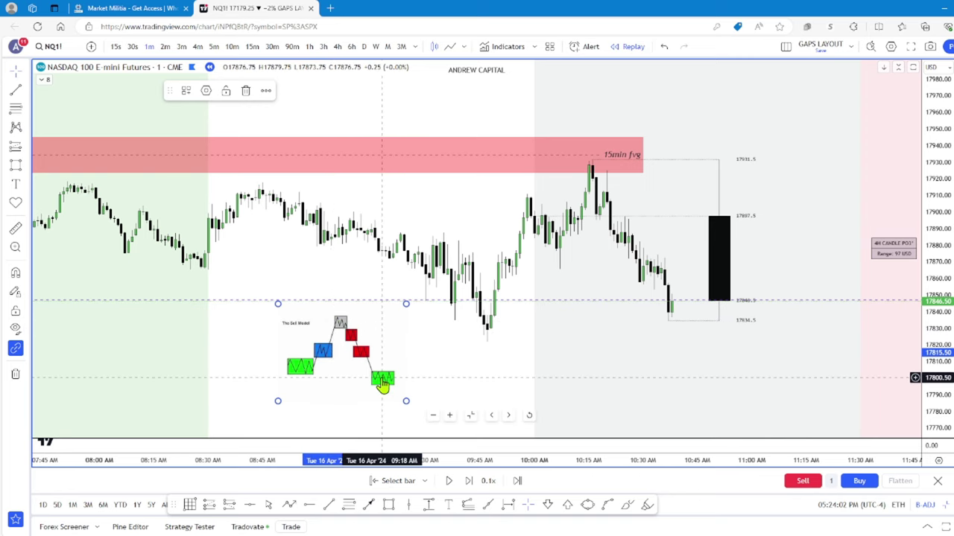
{"action": "mouse_move", "coordinate": [382, 383]}
{"action": "left_mouse_down"}
{"action": "mouse_move", "coordinate": [251, 354]}
{"action": "mouse_move", "coordinate": [186, 354]}
{"action": "mouse_move", "coordinate": [184, 365]}
{"action": "left_mouse_up"}
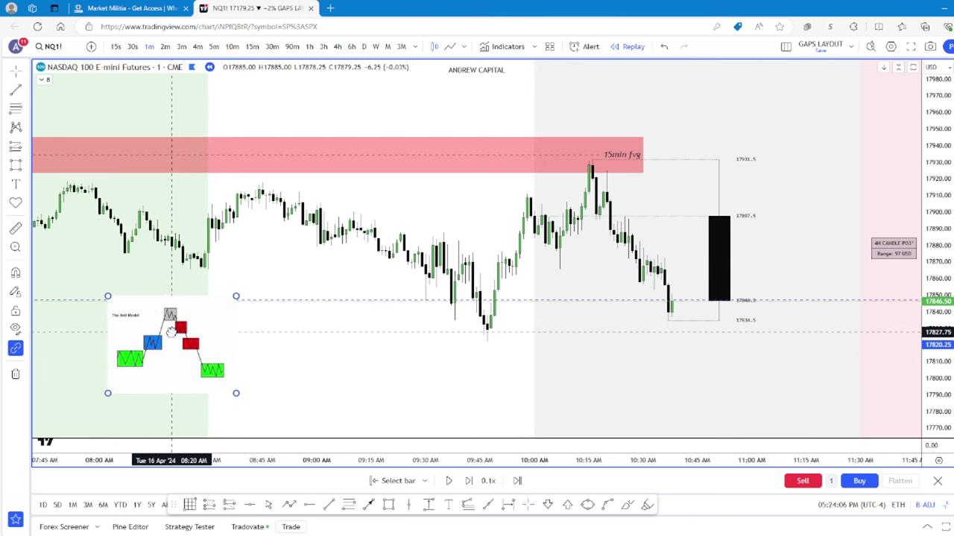
Step: Draw a horizontal trend line above the morning highs at 17919.25, from 07:47 to 10:06 AM, and apply the blue Buyside Liquidity style
{"action": "scroll", "coordinate": [183, 344], "scroll_direction": "up", "scroll_amount": 1}
{"action": "left_click_drag", "start_coordinate": [536, 345], "coordinate": [451, 335]}
{"action": "scroll", "coordinate": [470, 351], "scroll_direction": "down", "scroll_amount": 1}
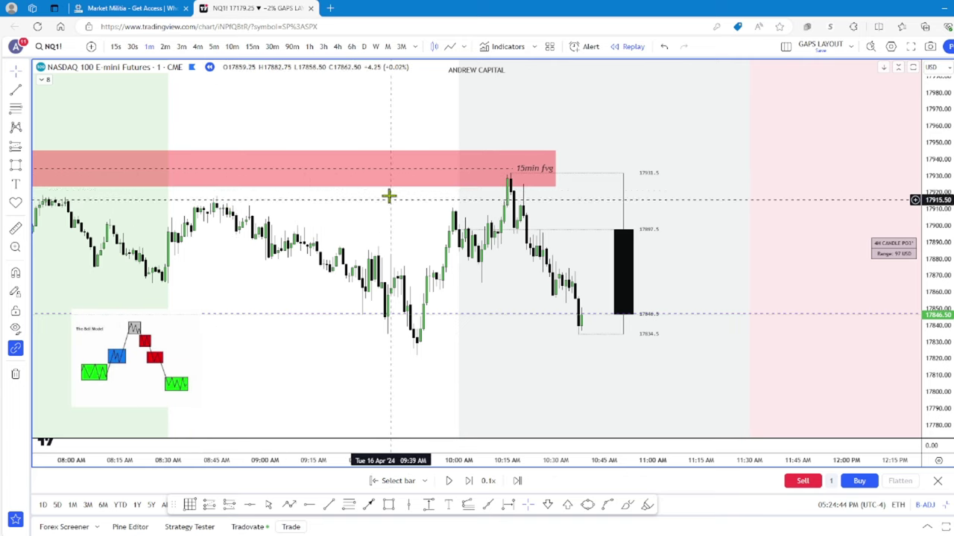
{"action": "scroll", "coordinate": [251, 196], "scroll_direction": "left", "scroll_amount": 3}
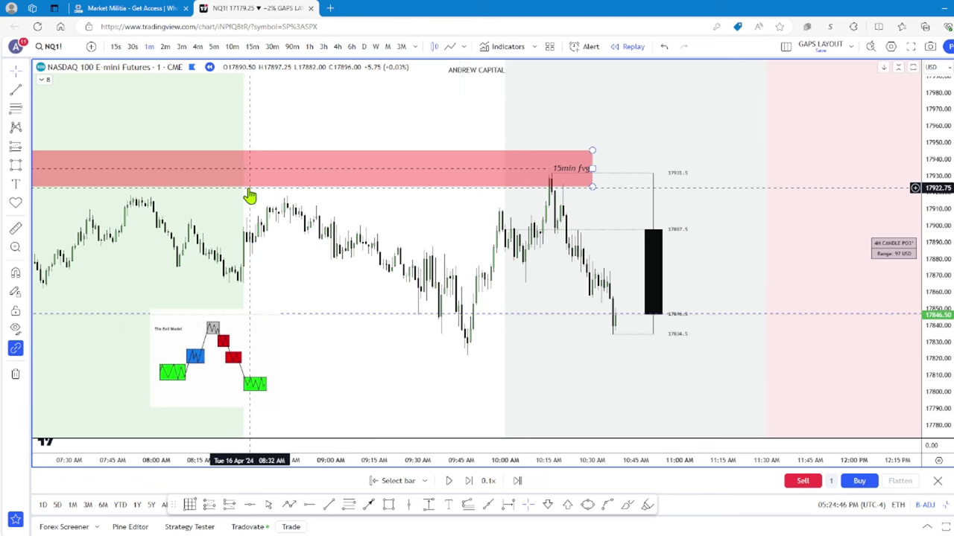
{"action": "scroll", "coordinate": [526, 179], "scroll_direction": "down", "scroll_amount": 2}
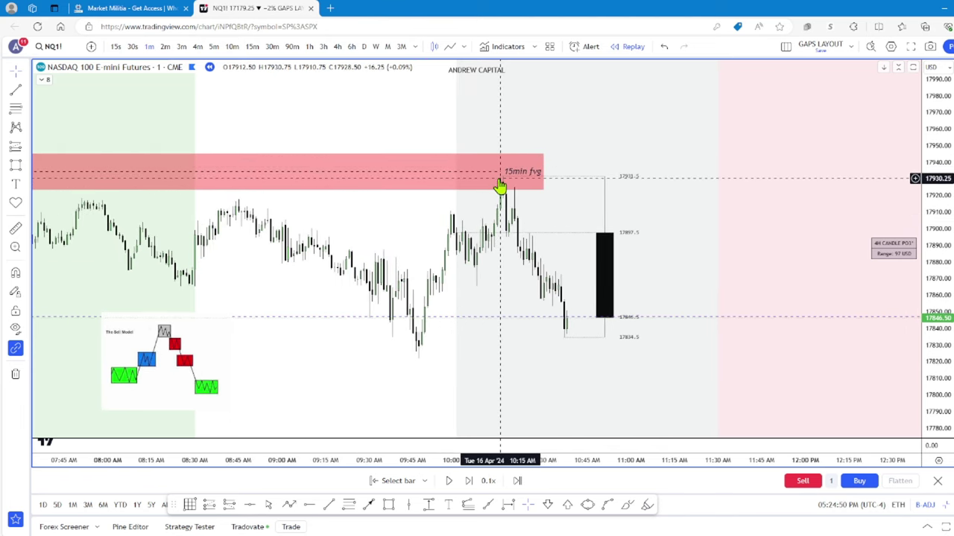
{"action": "scroll", "coordinate": [499, 182], "scroll_direction": "down", "scroll_amount": 1}
{"action": "scroll", "coordinate": [493, 178], "scroll_direction": "down", "scroll_amount": 1}
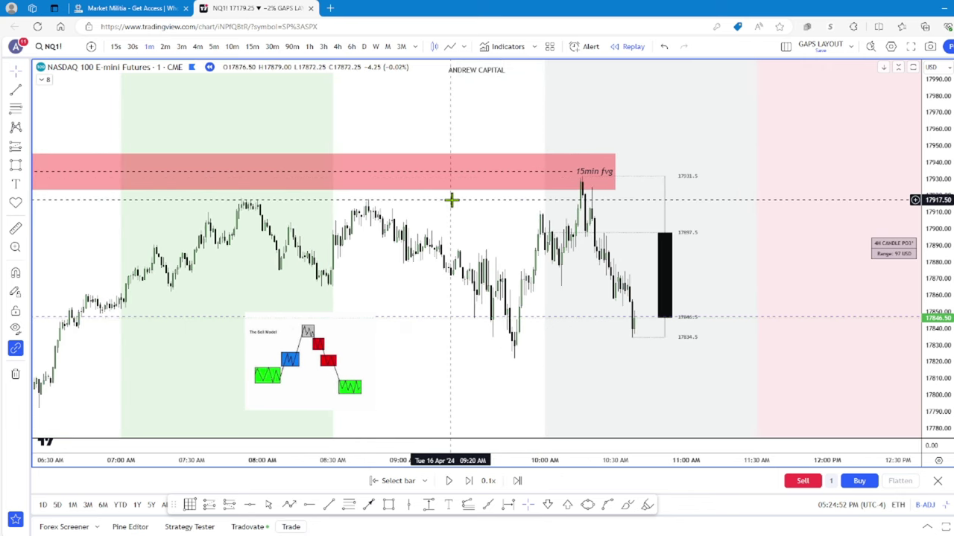
{"action": "left_click", "coordinate": [14, 94]}
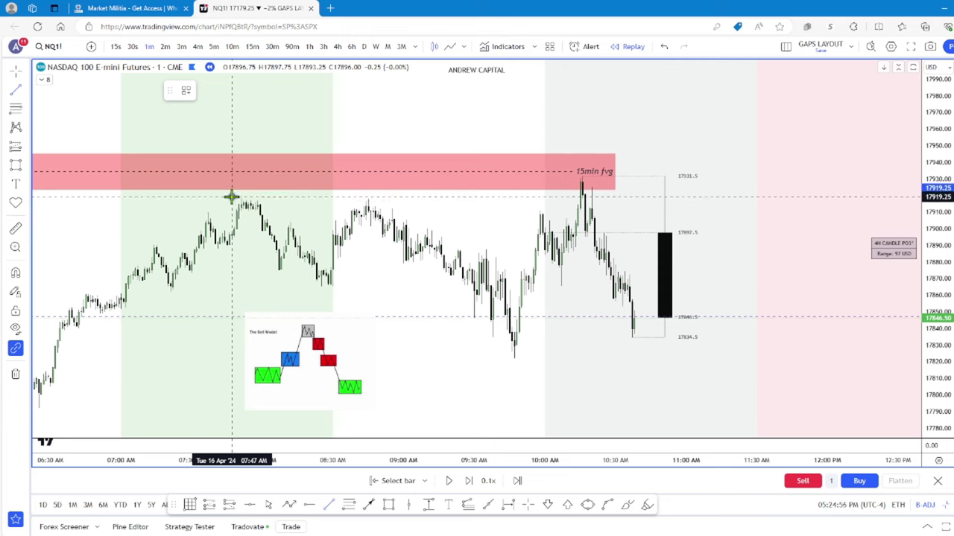
{"action": "left_click", "coordinate": [559, 209]}
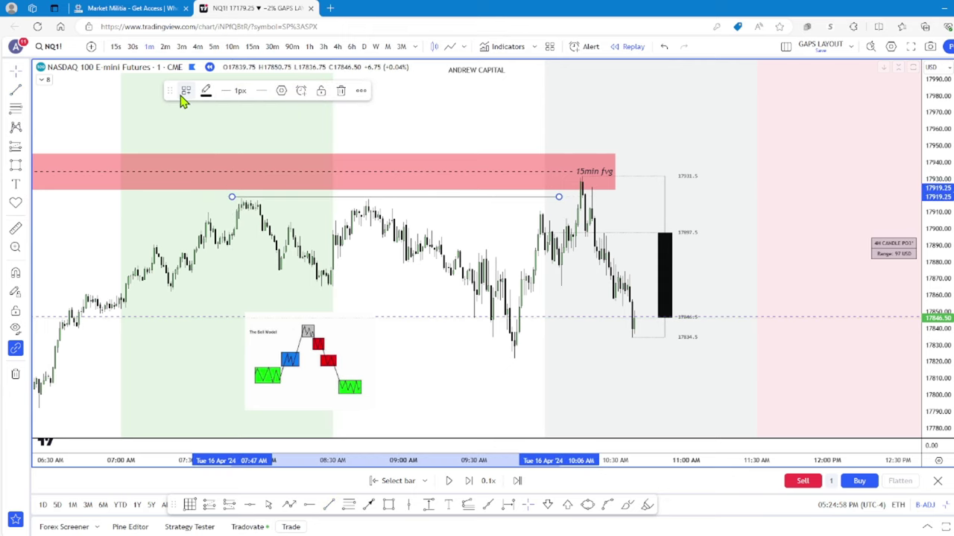
{"action": "left_click", "coordinate": [185, 93]}
{"action": "left_click", "coordinate": [212, 156]}
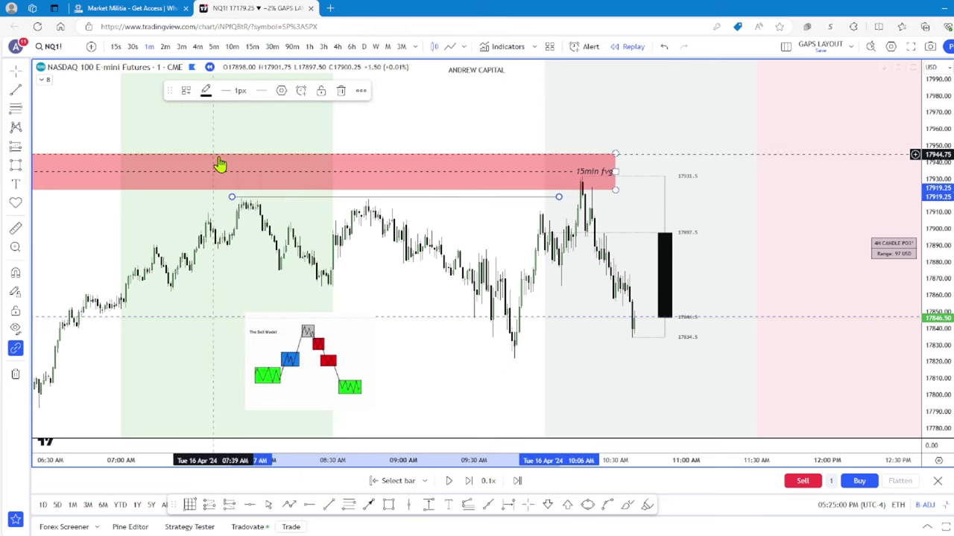
{"action": "scroll", "coordinate": [442, 250], "scroll_direction": "up", "scroll_amount": 2}
{"action": "left_click", "coordinate": [504, 291]}
Step: Move the Sell Model image to about 08:44 AM and mark the 09:51–09:57 AM consolidation with a green rectangle from about 17877.00 to 17860.00
{"action": "scroll", "coordinate": [524, 285], "scroll_direction": "up", "scroll_amount": 2}
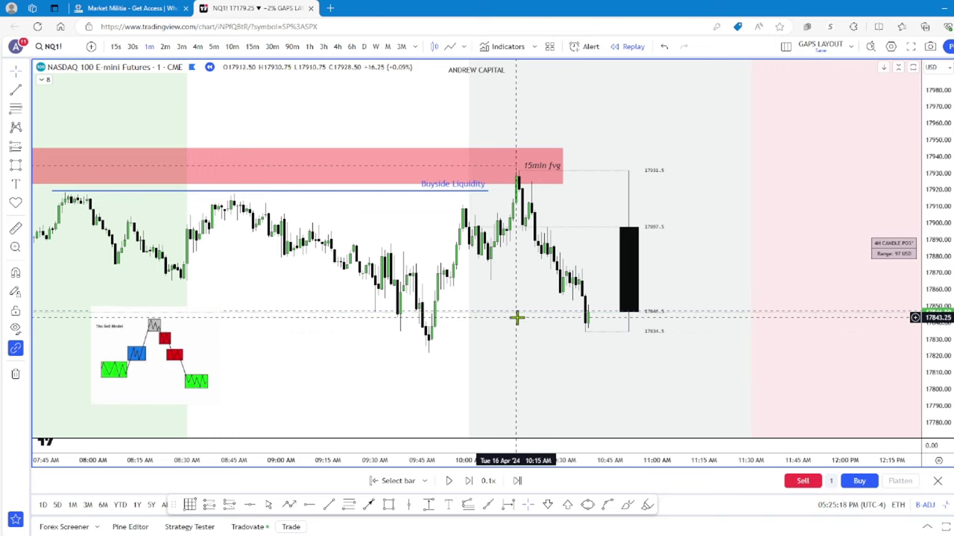
{"action": "left_click_drag", "start_coordinate": [163, 351], "coordinate": [239, 347]}
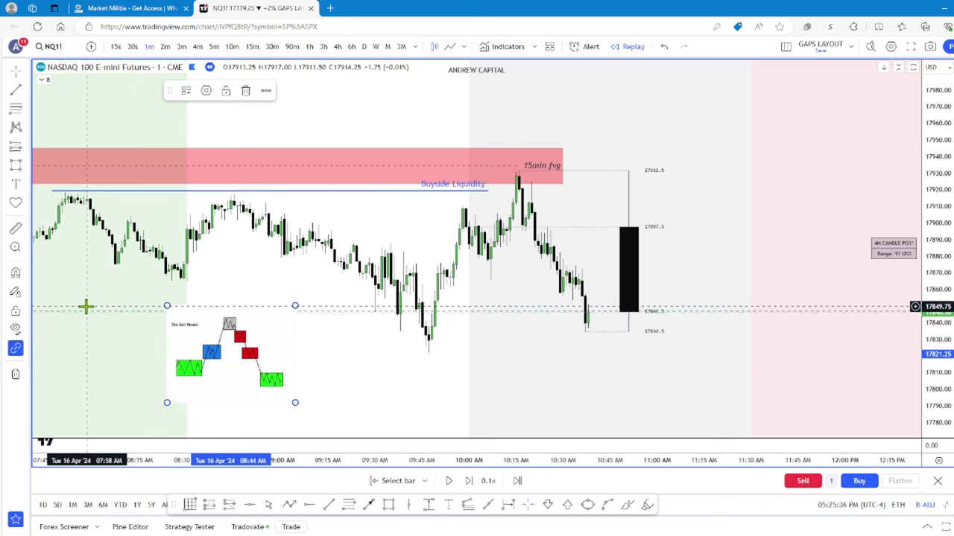
{"action": "left_click", "coordinate": [16, 166]}
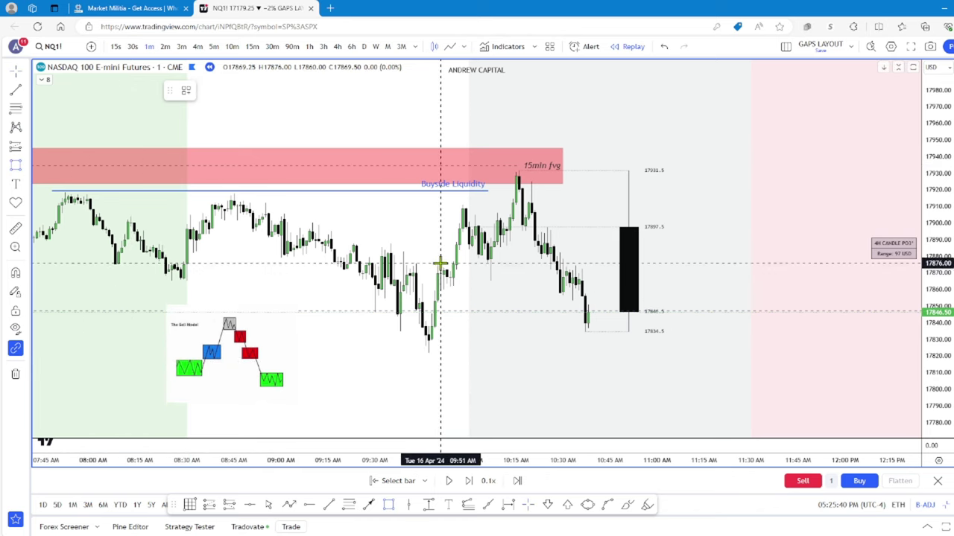
{"action": "left_click_drag", "start_coordinate": [437, 263], "coordinate": [460, 280]}
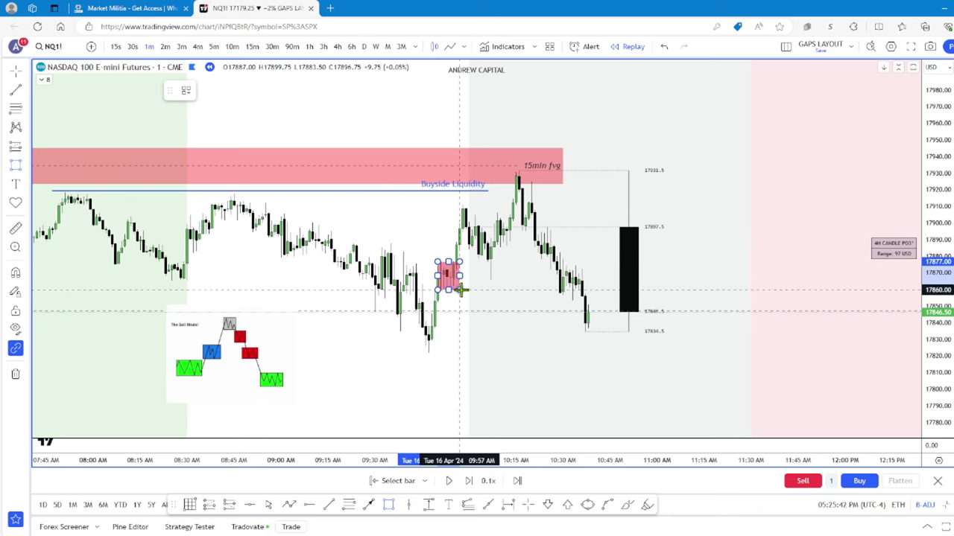
{"action": "left_click", "coordinate": [226, 90]}
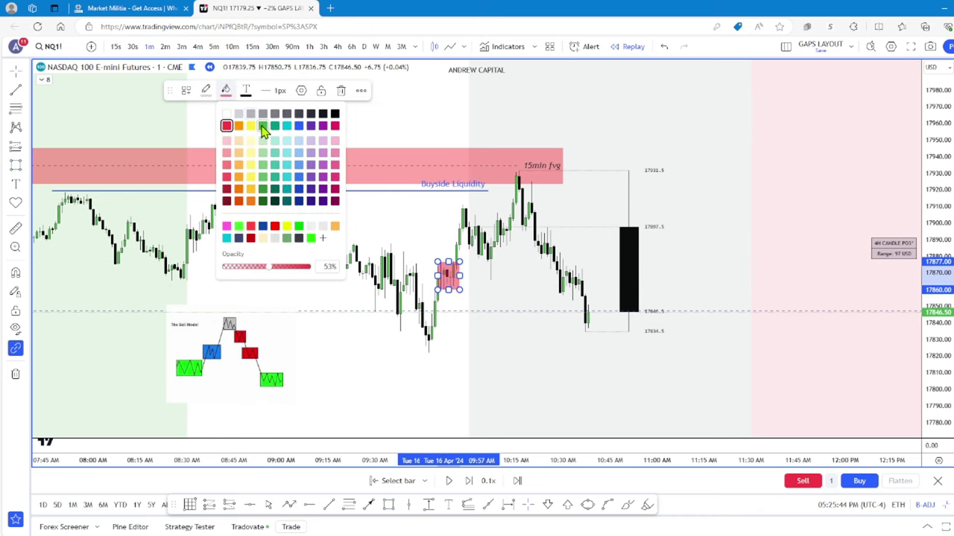
{"action": "left_click", "coordinate": [263, 126]}
{"action": "left_click", "coordinate": [320, 332]}
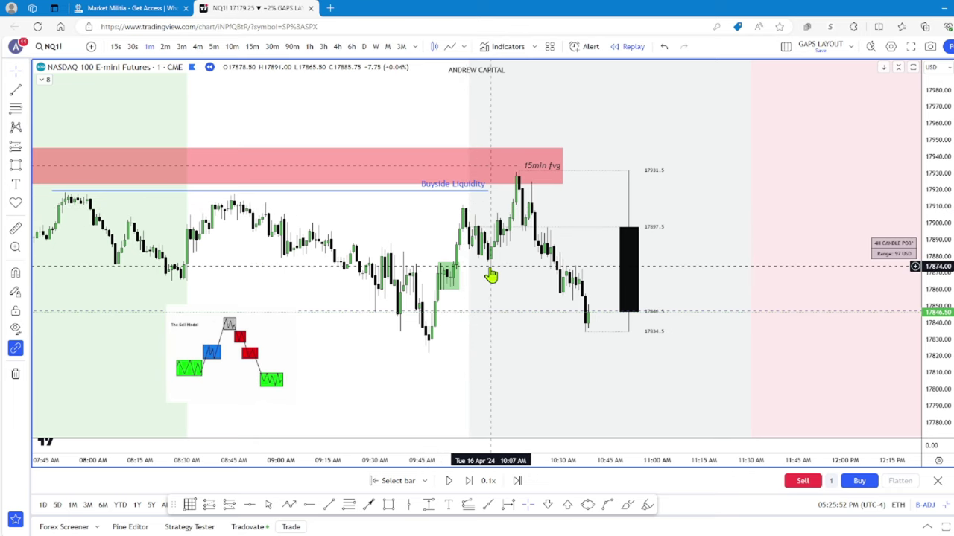
Step: Extend the green rectangle to 09:59 AM and mark the higher consolidation with a blue rectangle from 17910.50 to 17878.25, ending at 10:09 AM
{"action": "mouse_move", "coordinate": [459, 277]}
{"action": "left_mouse_down"}
{"action": "mouse_move", "coordinate": [512, 283]}
{"action": "mouse_move", "coordinate": [466, 277]}
{"action": "left_mouse_up"}
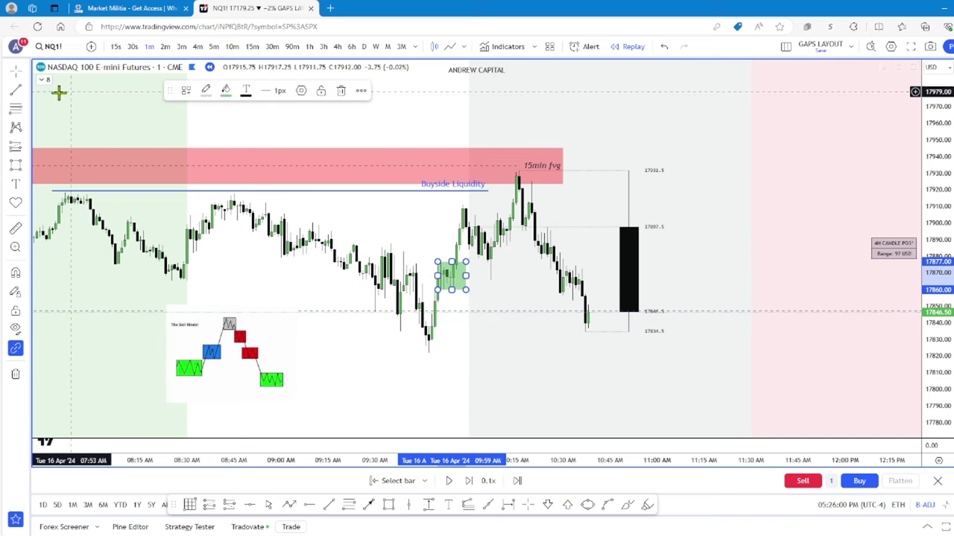
{"action": "left_click", "coordinate": [17, 166]}
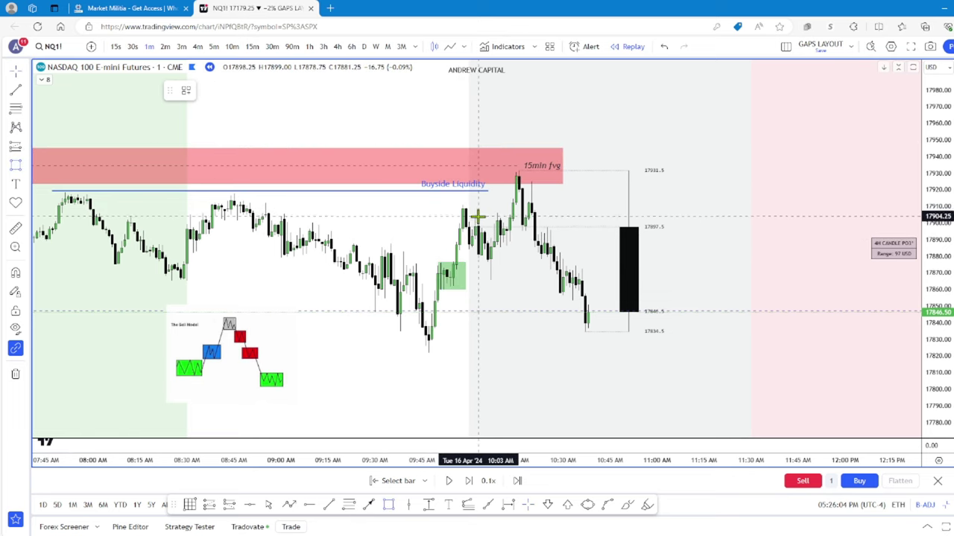
{"action": "mouse_move", "coordinate": [453, 206]}
{"action": "left_mouse_down"}
{"action": "mouse_move", "coordinate": [499, 268]}
{"action": "mouse_move", "coordinate": [497, 260]}
{"action": "left_mouse_up"}
{"action": "left_click", "coordinate": [225, 91]}
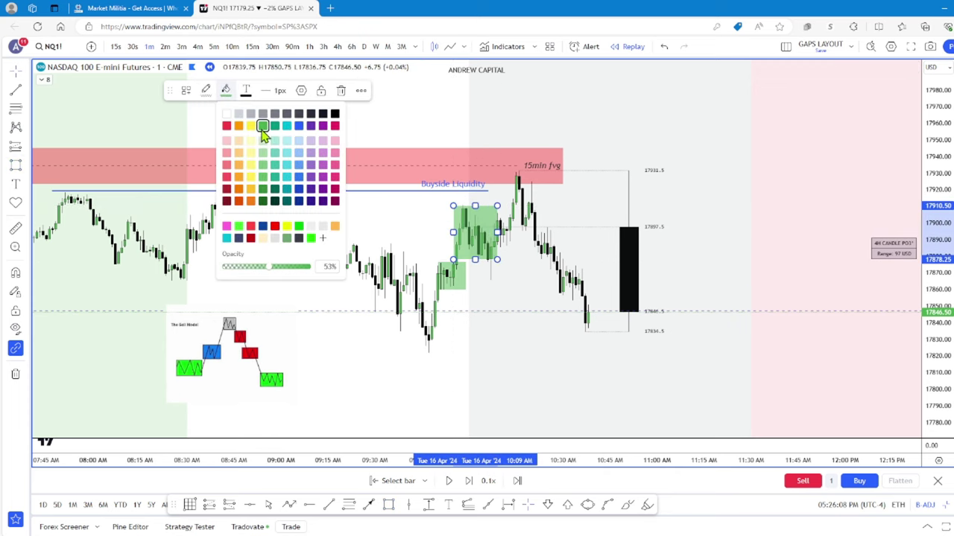
{"action": "left_click", "coordinate": [302, 127]}
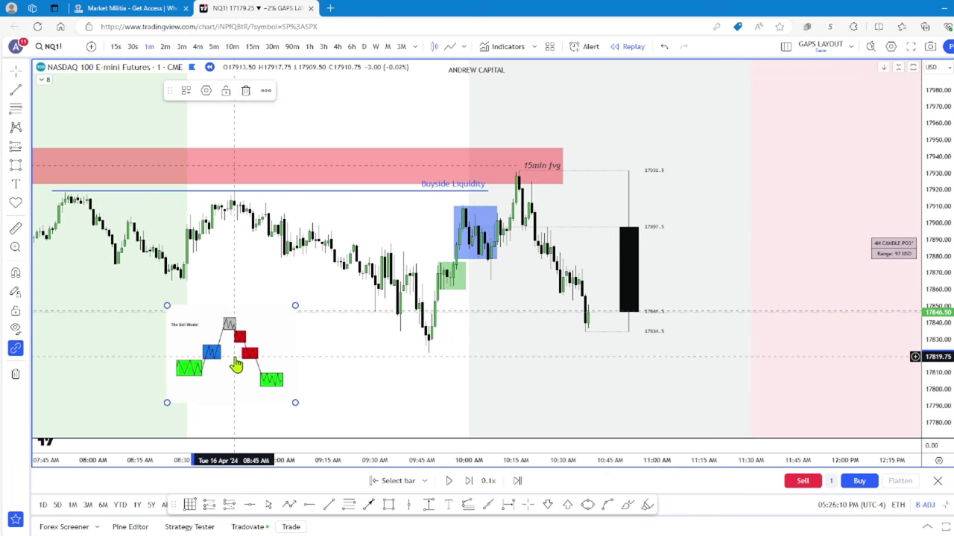
Step: Move the Sell Model image to about 08:59 AM and mark the 10:12–10:24 AM swing top with a grey rectangle from 17932.25 to 17897.75
{"action": "left_click_drag", "start_coordinate": [232, 357], "coordinate": [278, 358]}
{"action": "left_click", "coordinate": [498, 237]}
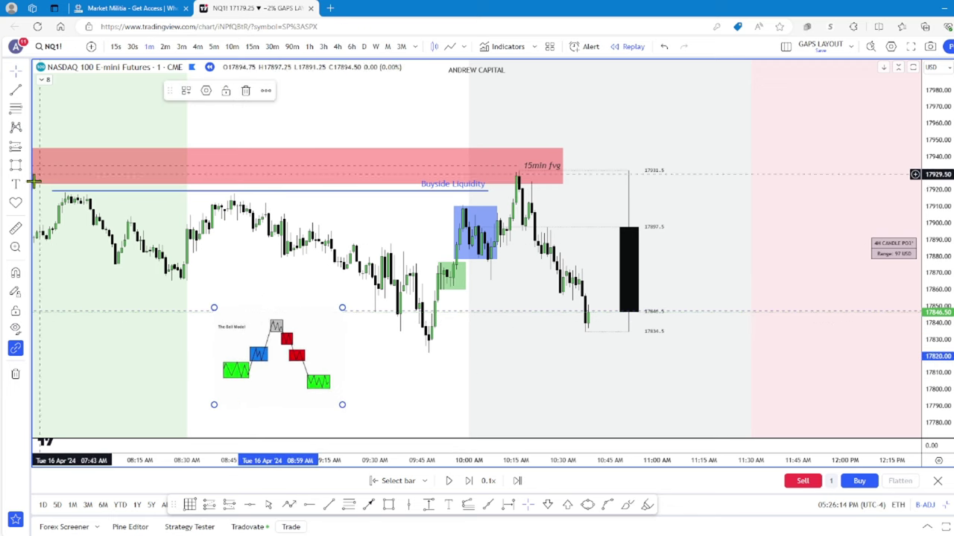
{"action": "left_click", "coordinate": [15, 165]}
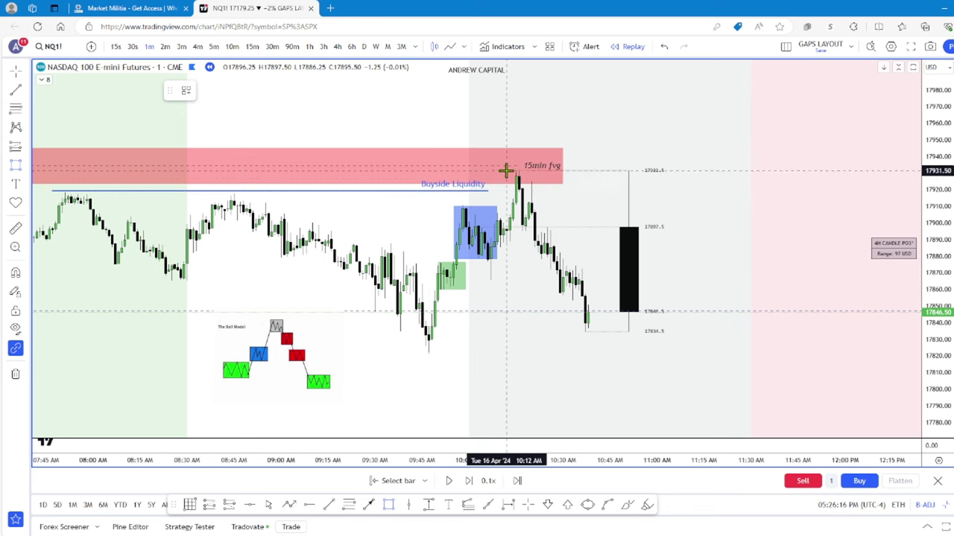
{"action": "left_click_drag", "start_coordinate": [506, 170], "coordinate": [544, 227]}
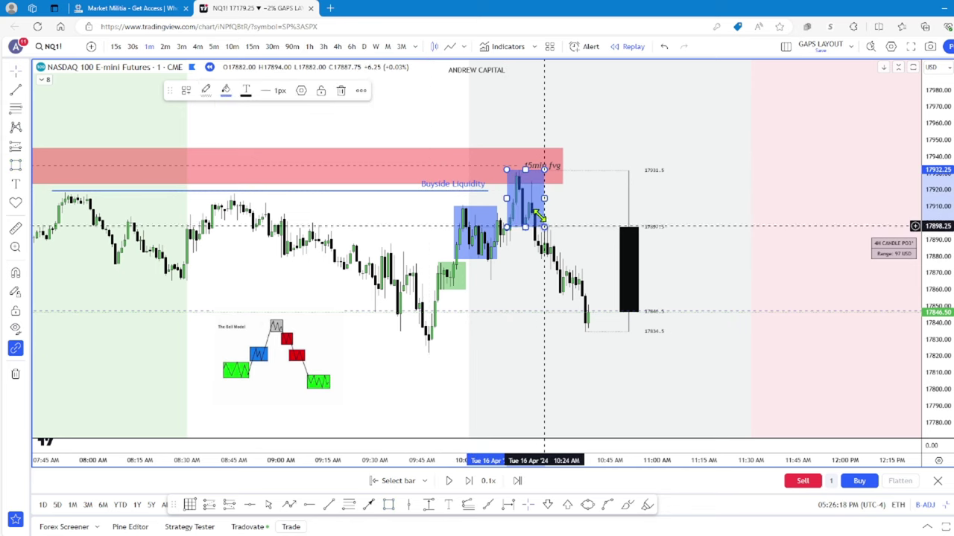
{"action": "left_click", "coordinate": [226, 90]}
{"action": "left_click", "coordinate": [263, 114]}
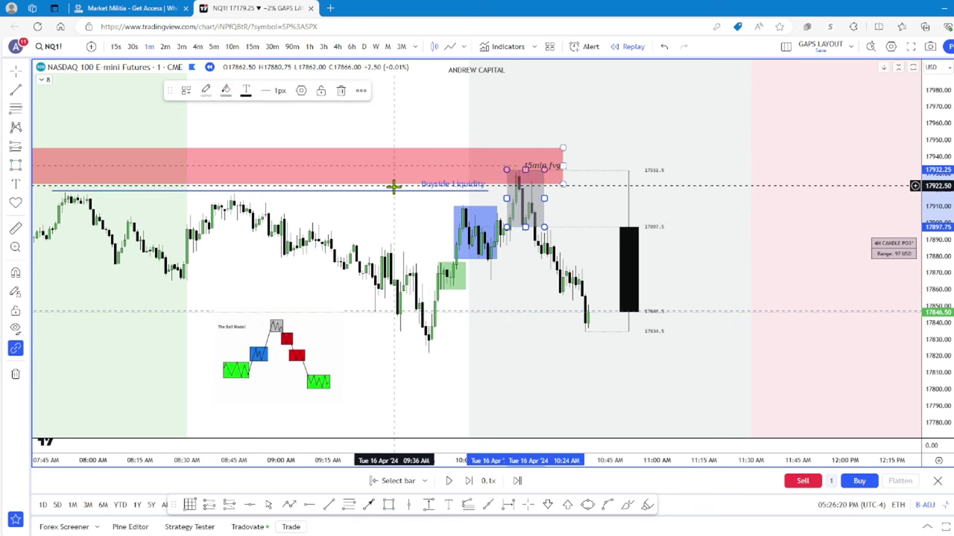
{"action": "left_click", "coordinate": [410, 210]}
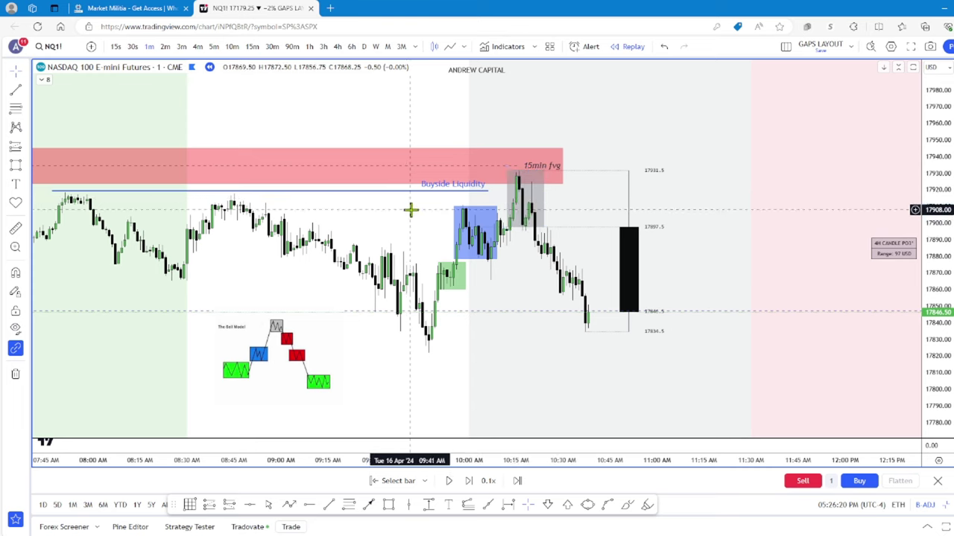
Step: Mark the first consolidation below the grey box, 10:18–10:28 AM, with a red rectangle from 17898.25 to 17881.25
{"action": "left_click", "coordinate": [16, 165]}
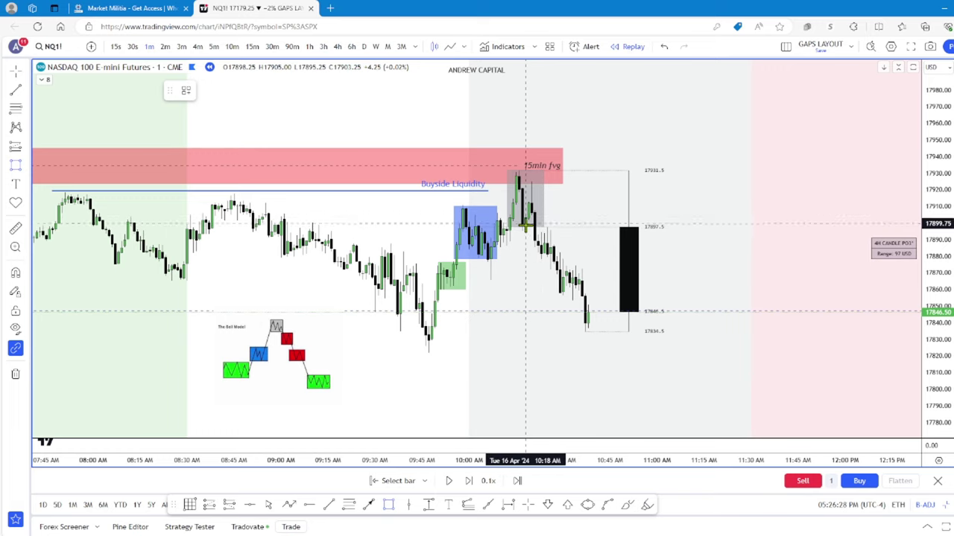
{"action": "left_click_drag", "start_coordinate": [525, 226], "coordinate": [564, 256]}
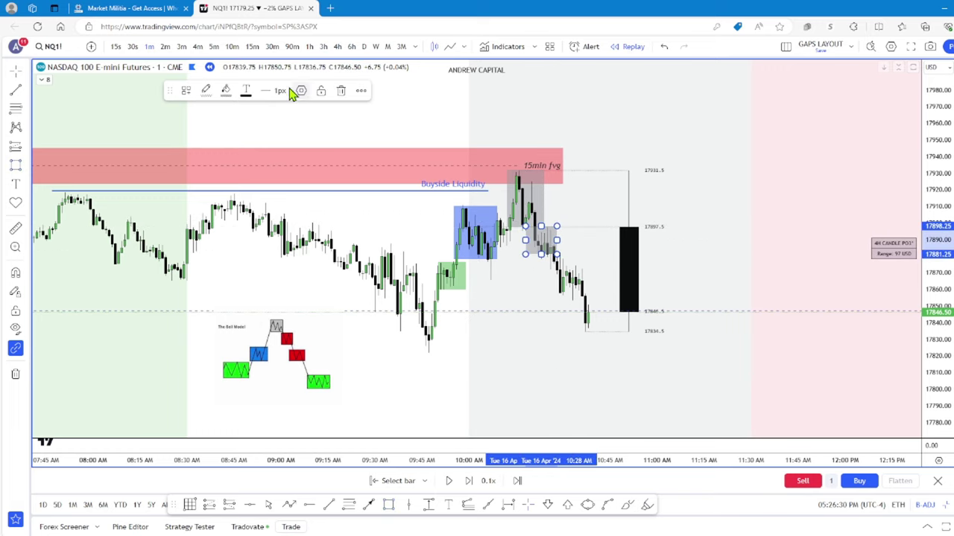
{"action": "left_click", "coordinate": [225, 91]}
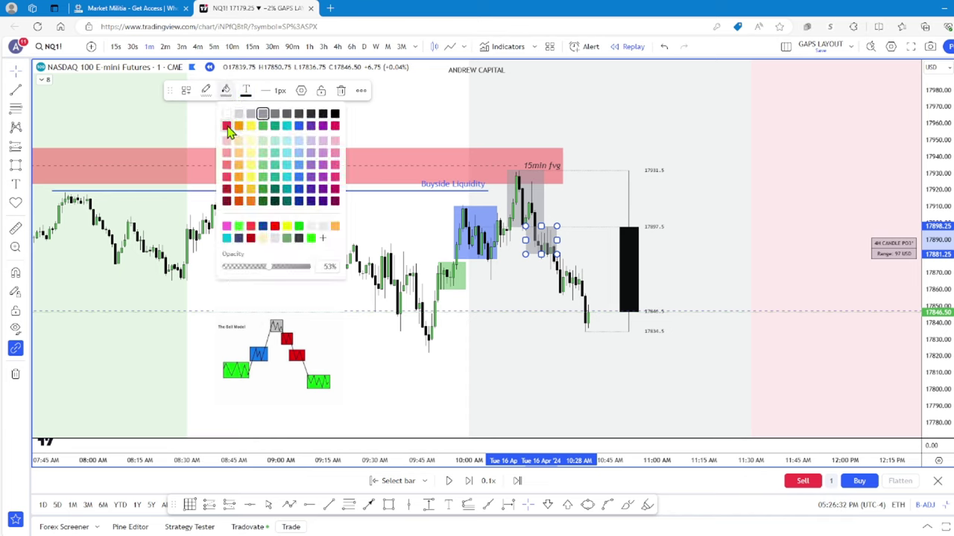
{"action": "left_click", "coordinate": [226, 126]}
{"action": "left_click", "coordinate": [490, 294]}
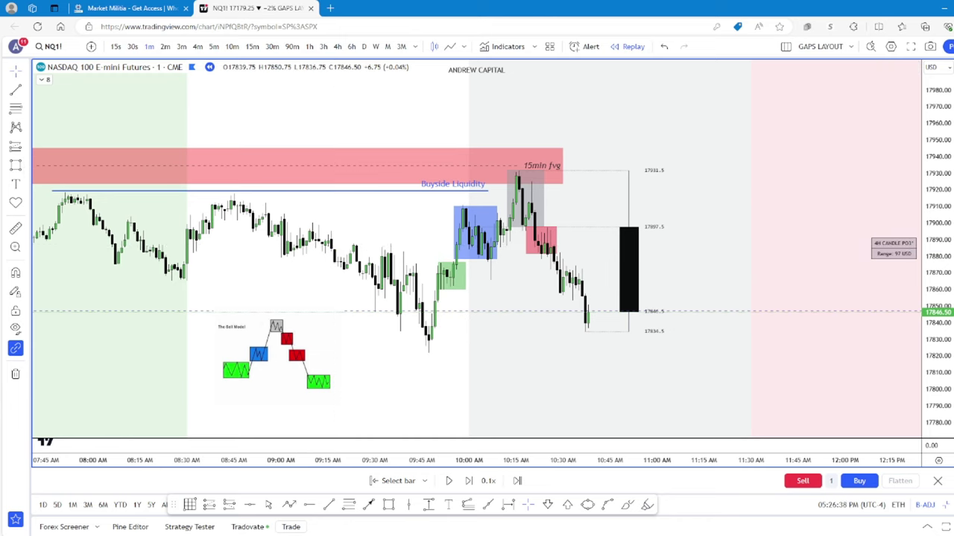
Step: Add a second red rectangle directly below the first one, from about 17881 to 17868 and reaching about 10:39 AM
{"action": "left_click", "coordinate": [14, 165]}
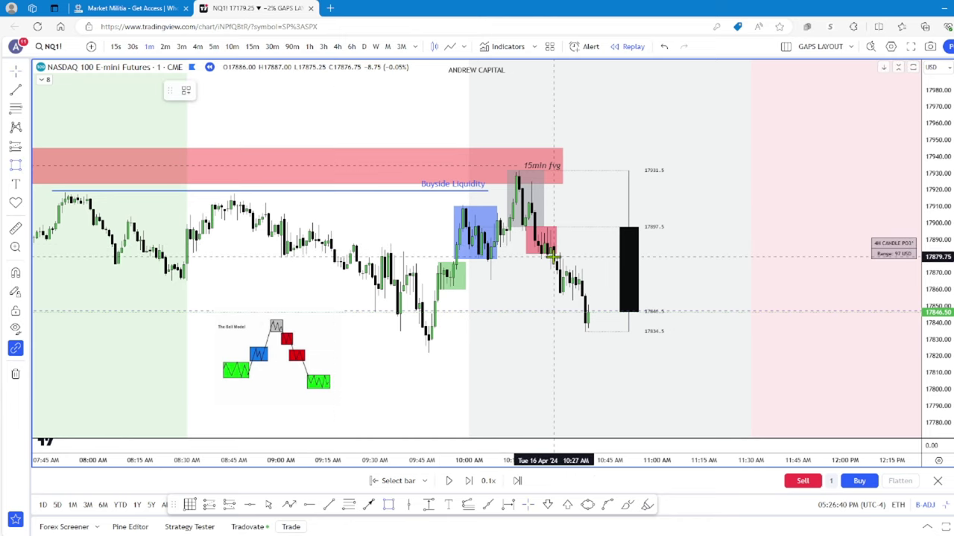
{"action": "left_click_drag", "start_coordinate": [534, 255], "coordinate": [591, 276]}
{"action": "left_click", "coordinate": [507, 281]}
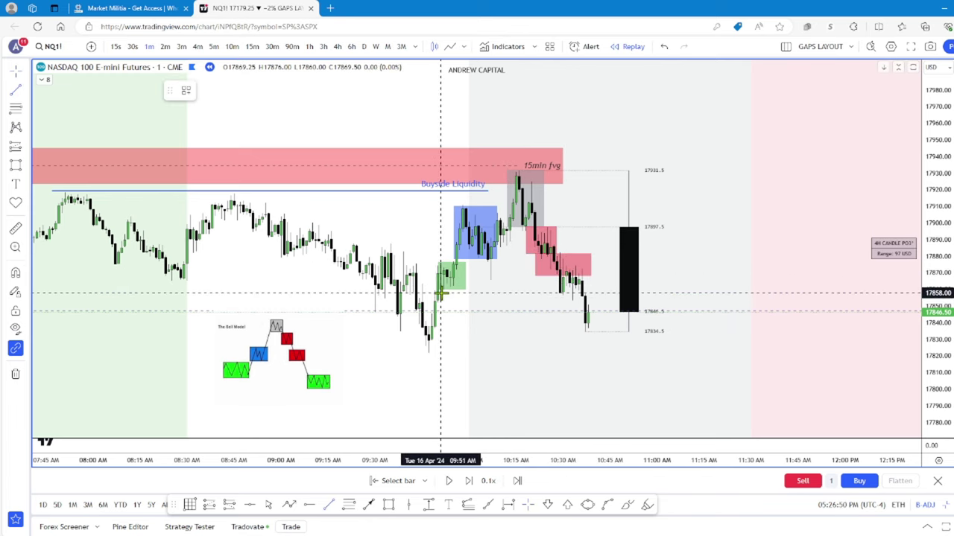
Step: Draw a horizontal trend line at 17859.25 below the green box, from 09:51 to 10:26 AM, and apply the saved black style with the emoji label
{"action": "left_click_drag", "start_coordinate": [440, 290], "coordinate": [550, 291]}
{"action": "left_click", "coordinate": [187, 91]}
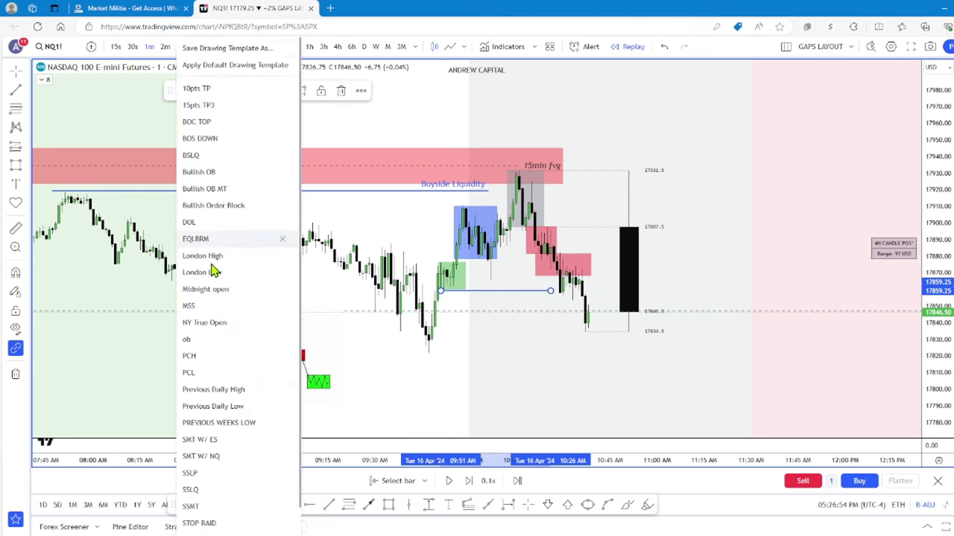
{"action": "left_click", "coordinate": [197, 239]}
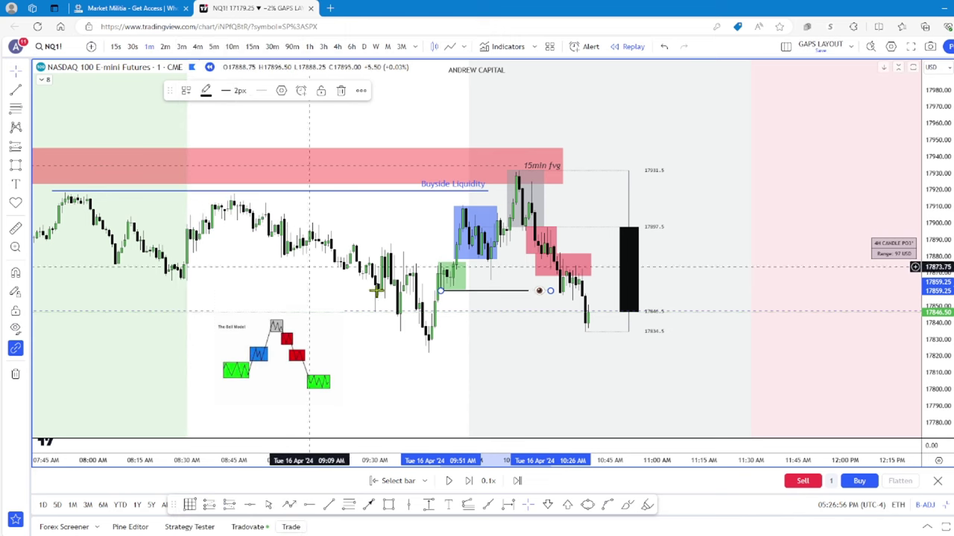
{"action": "mouse_move", "coordinate": [531, 343]}
{"action": "left_mouse_down"}
{"action": "mouse_move", "coordinate": [502, 350]}
{"action": "mouse_move", "coordinate": [513, 346]}
{"action": "left_mouse_up"}
{"action": "left_click", "coordinate": [263, 338]}
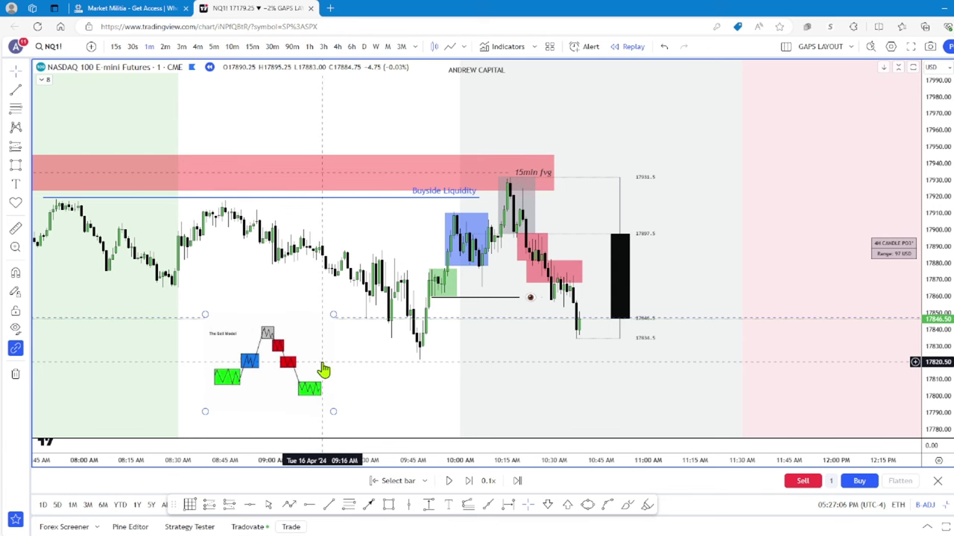
{"action": "left_click_drag", "start_coordinate": [480, 330], "coordinate": [443, 330]}
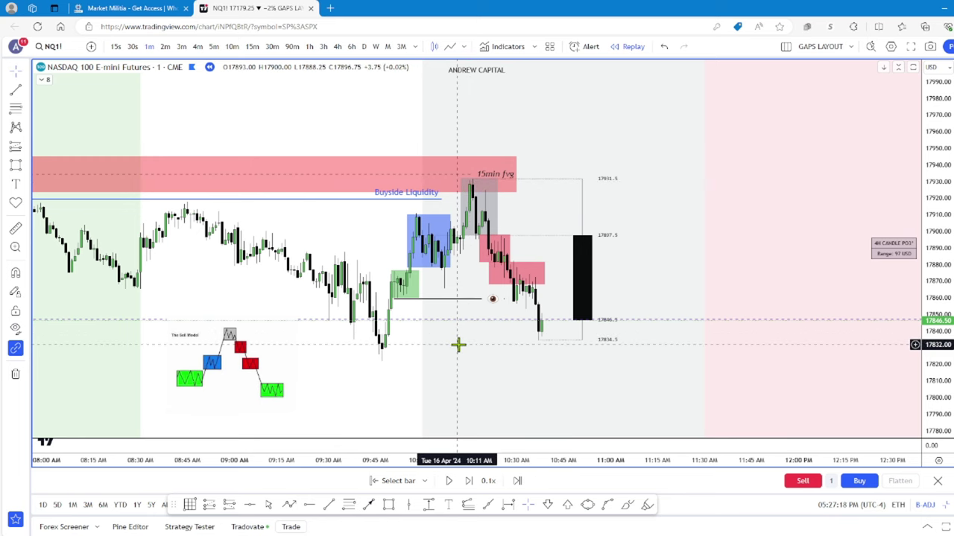
{"action": "left_click_drag", "start_coordinate": [457, 342], "coordinate": [481, 345]}
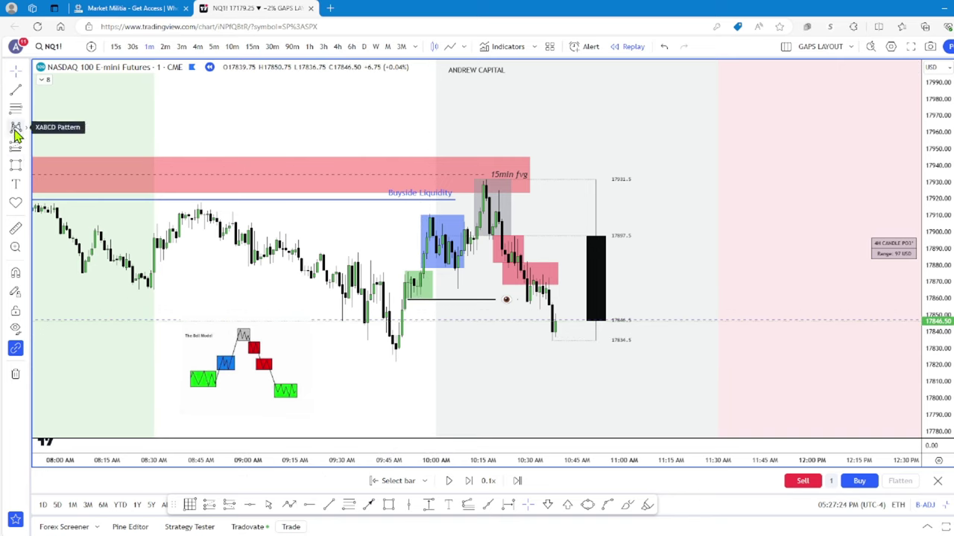
{"action": "left_click", "coordinate": [16, 89]}
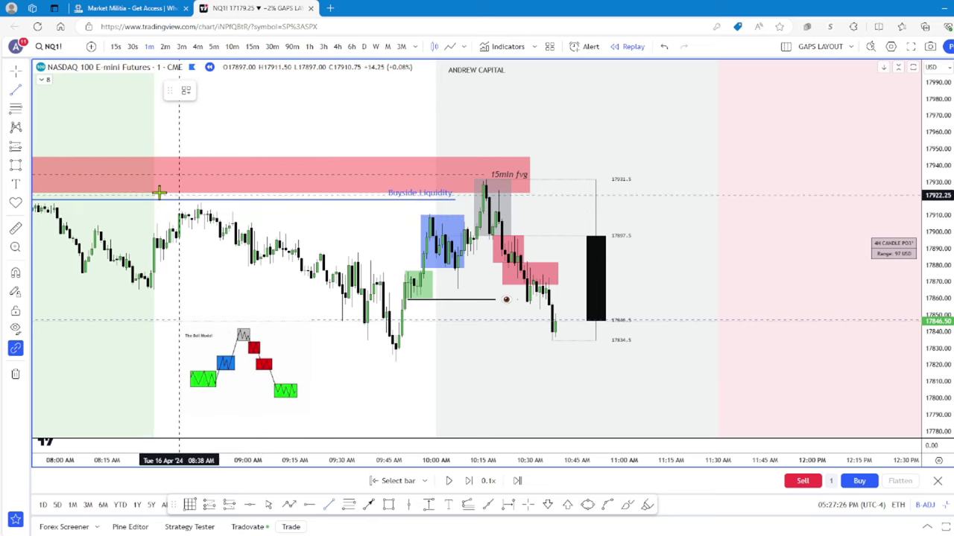
{"action": "left_click", "coordinate": [27, 169]}
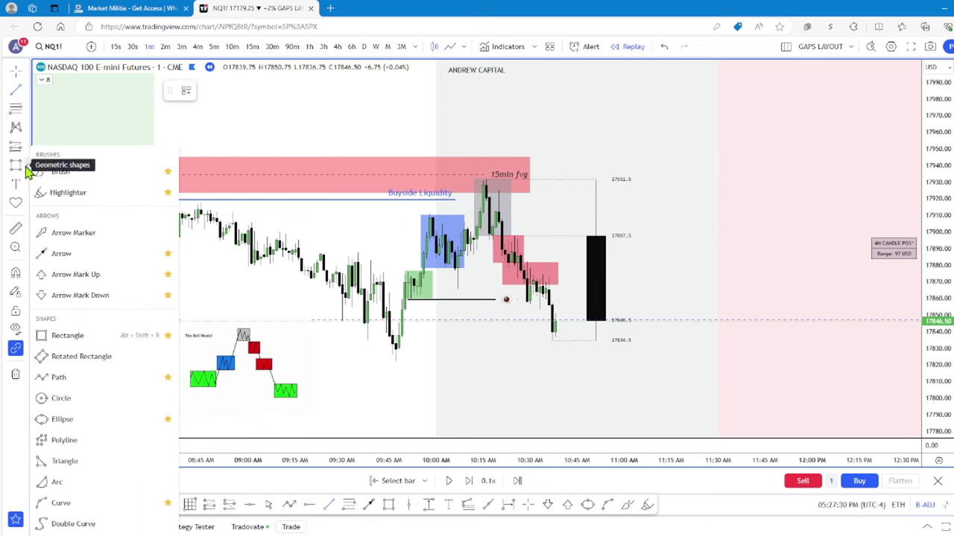
{"action": "left_click", "coordinate": [27, 190]}
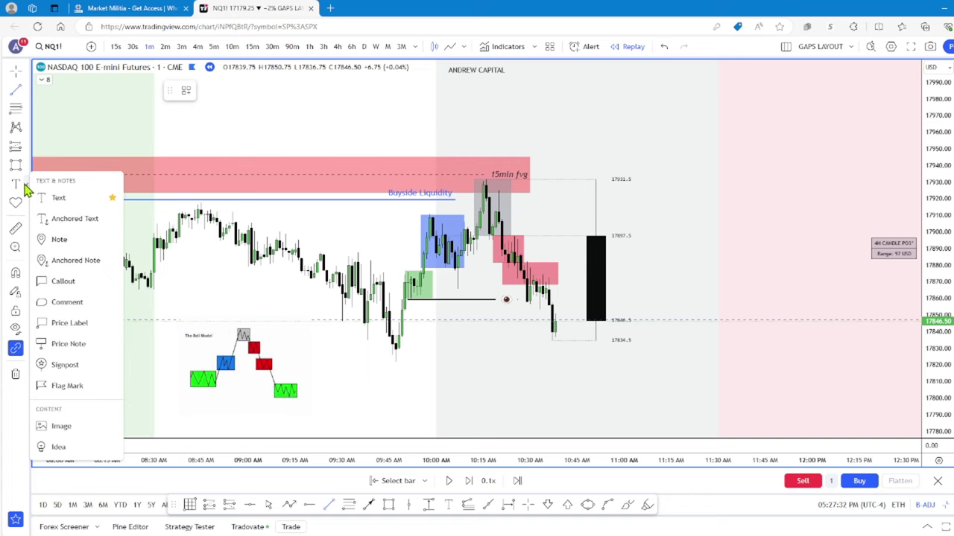
{"action": "left_click", "coordinate": [28, 151]}
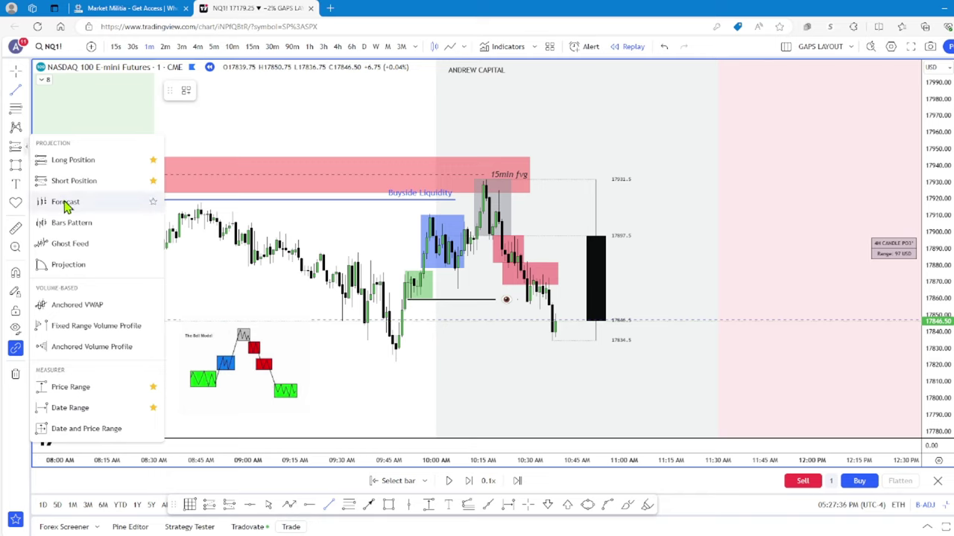
{"action": "left_click", "coordinate": [27, 133]}
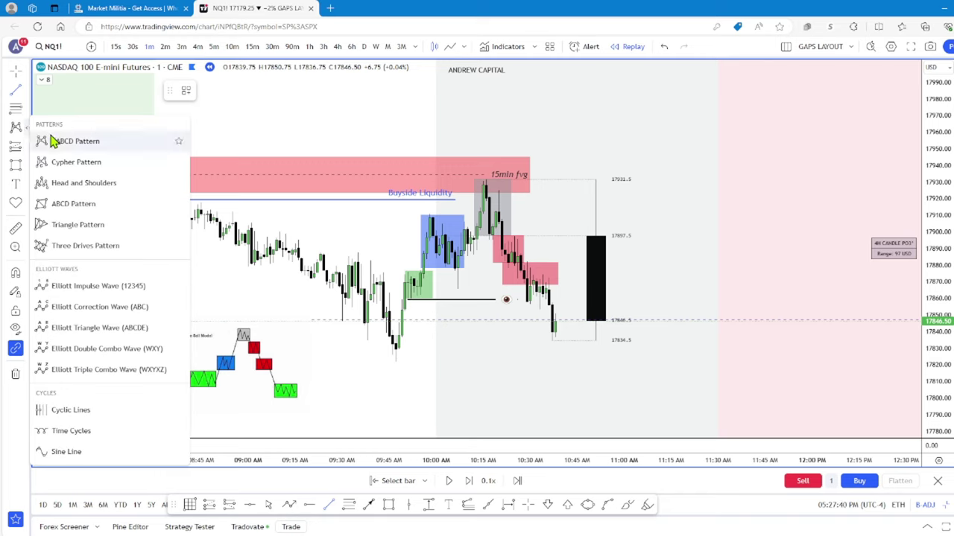
{"action": "left_click", "coordinate": [28, 114]}
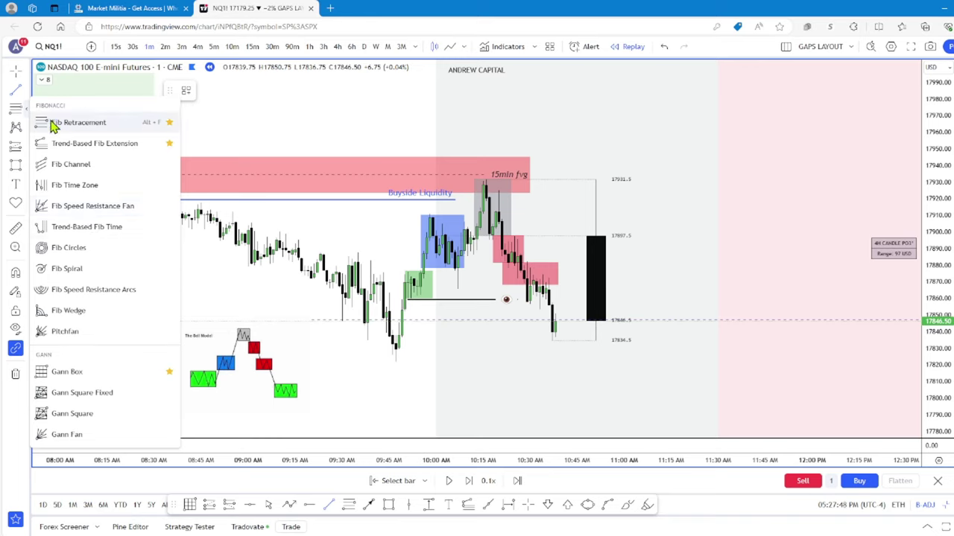
Step: Draw a rotated rectangle as a descending channel around the morning decline, from about 08:30 to 09:58 AM
{"action": "left_click", "coordinate": [29, 165]}
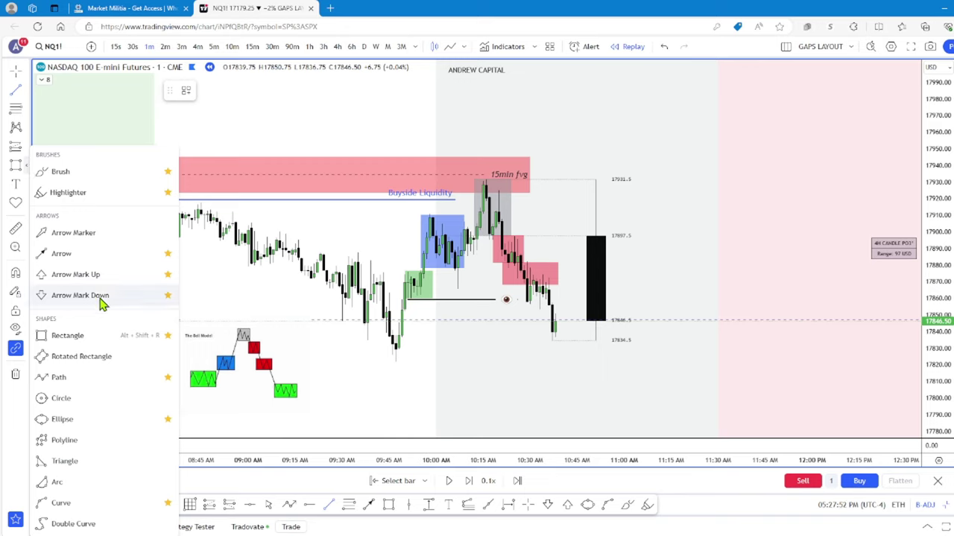
{"action": "left_click", "coordinate": [84, 357]}
{"action": "left_click", "coordinate": [194, 200]}
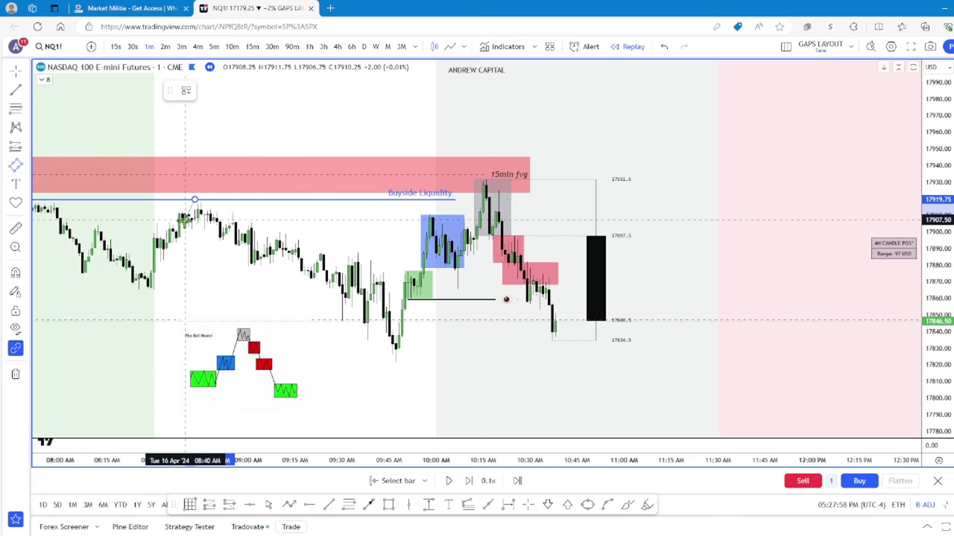
{"action": "left_click", "coordinate": [185, 224]}
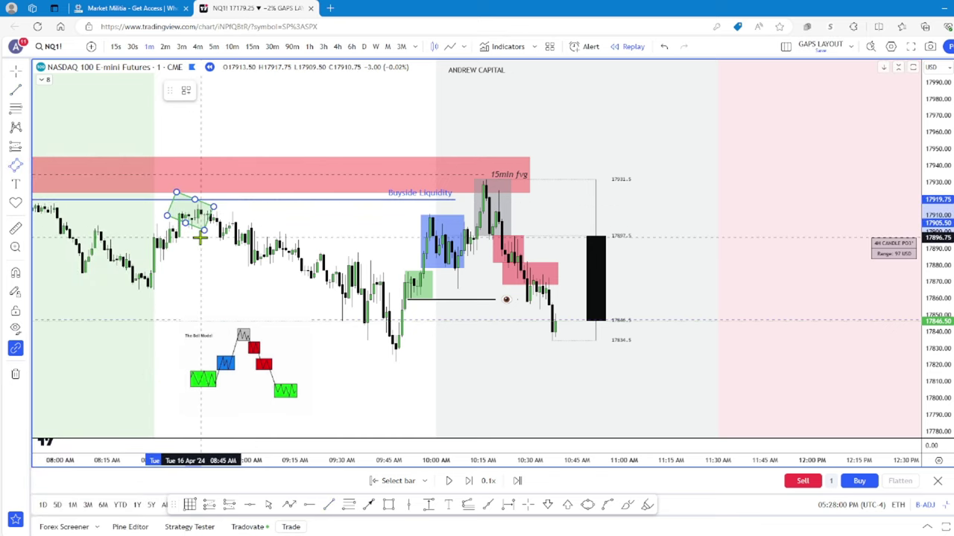
{"action": "left_click", "coordinate": [304, 301]}
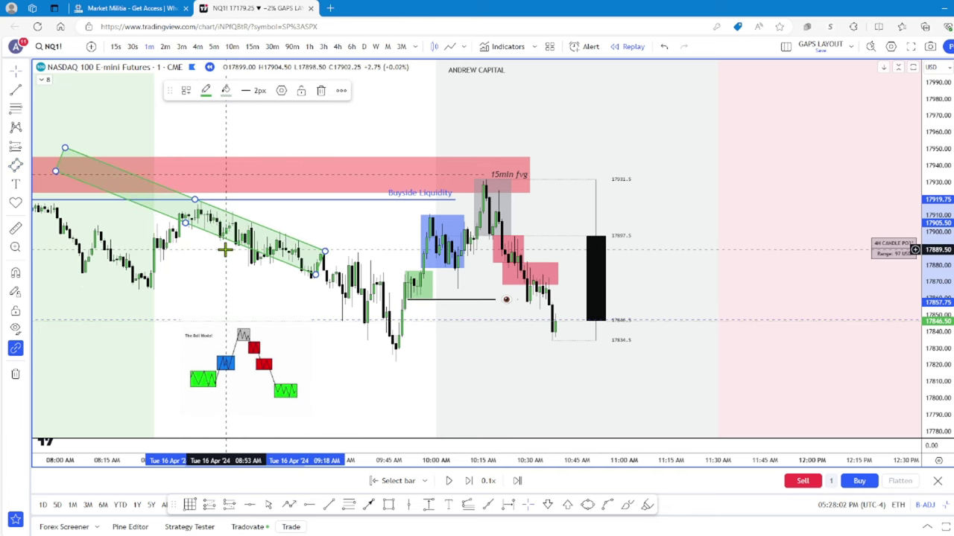
{"action": "mouse_move", "coordinate": [232, 249]}
{"action": "left_mouse_down"}
{"action": "mouse_move", "coordinate": [276, 279]}
{"action": "mouse_move", "coordinate": [313, 287]}
{"action": "mouse_move", "coordinate": [277, 278]}
{"action": "mouse_move", "coordinate": [275, 298]}
{"action": "mouse_move", "coordinate": [292, 277]}
{"action": "mouse_move", "coordinate": [290, 259]}
{"action": "mouse_move", "coordinate": [308, 249]}
{"action": "mouse_move", "coordinate": [302, 244]}
{"action": "left_mouse_up"}
Step: Change the descending channel's border and fill colours to red
{"action": "left_click", "coordinate": [207, 91]}
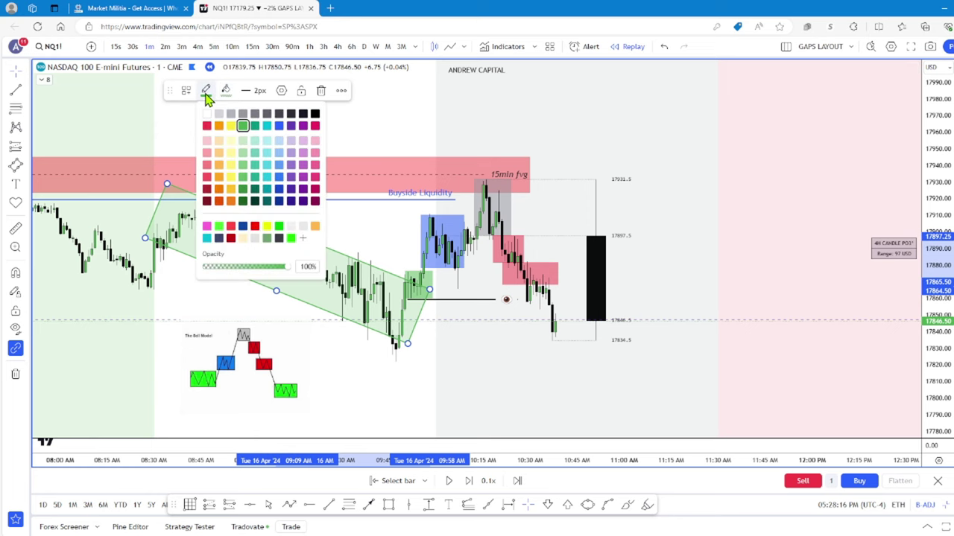
{"action": "left_click", "coordinate": [206, 125]}
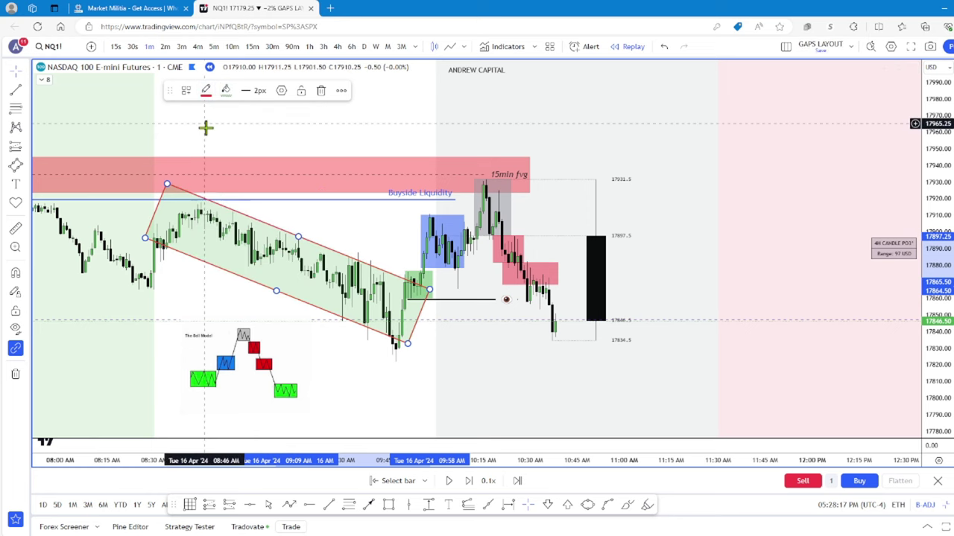
{"action": "left_click", "coordinate": [225, 92]}
{"action": "left_click", "coordinate": [227, 127]}
{"action": "left_click", "coordinate": [186, 281]}
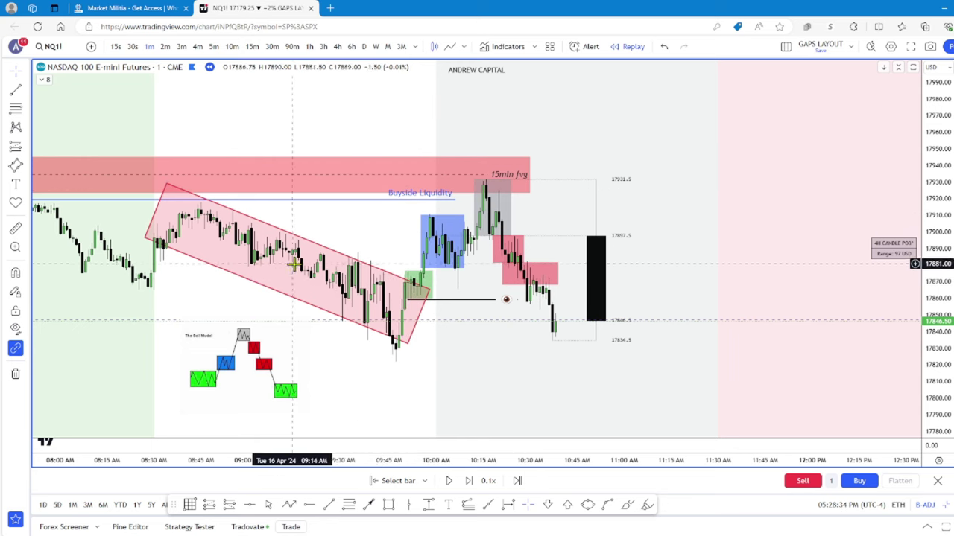
Step: Draw a rising trend line from the 09:49 AM low at 17825.25 to 17883.75 at 10:16 AM
{"action": "left_click", "coordinate": [17, 93]}
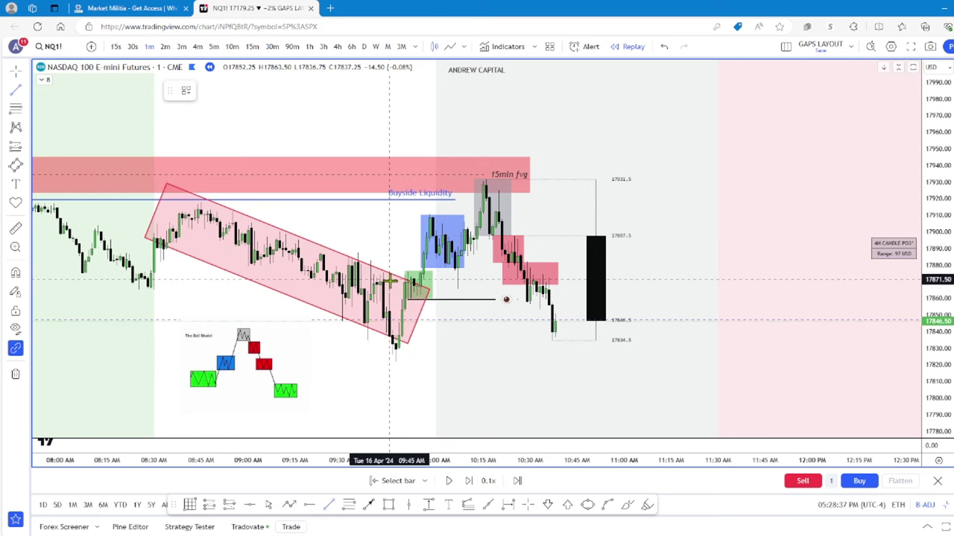
{"action": "left_click", "coordinate": [401, 354]}
{"action": "left_click", "coordinate": [486, 259]}
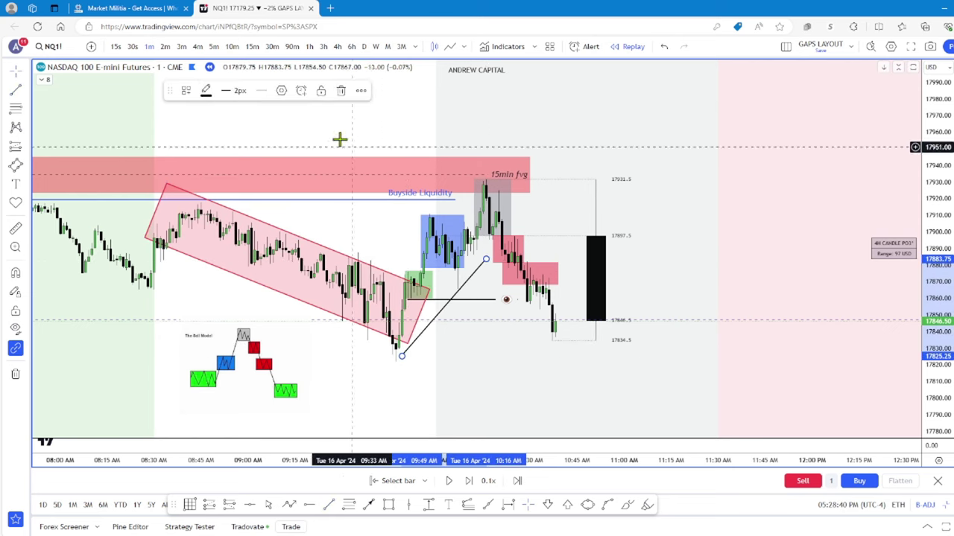
Step: Change the colour of the rising trend line from the morning low to red
{"action": "left_click", "coordinate": [206, 90]}
{"action": "left_click", "coordinate": [207, 126]}
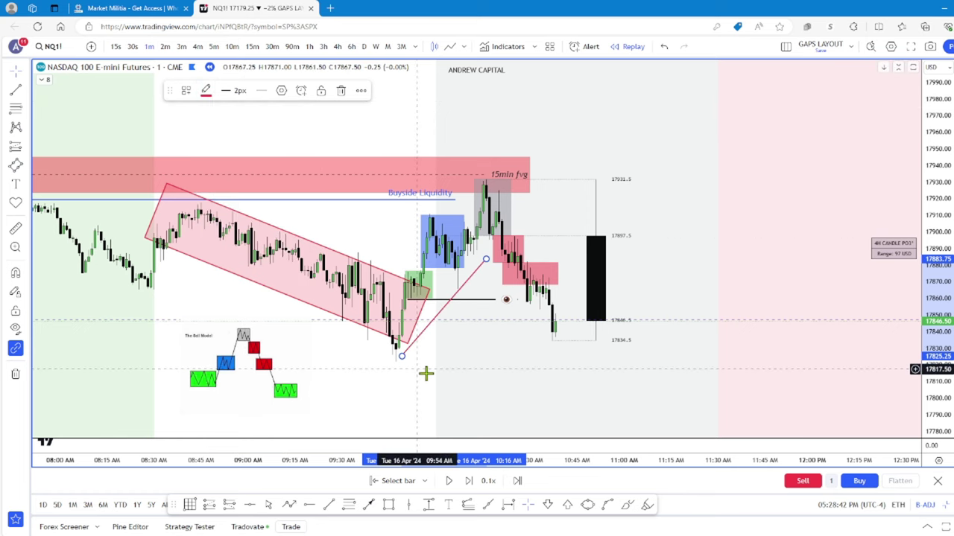
{"action": "left_click", "coordinate": [422, 374]}
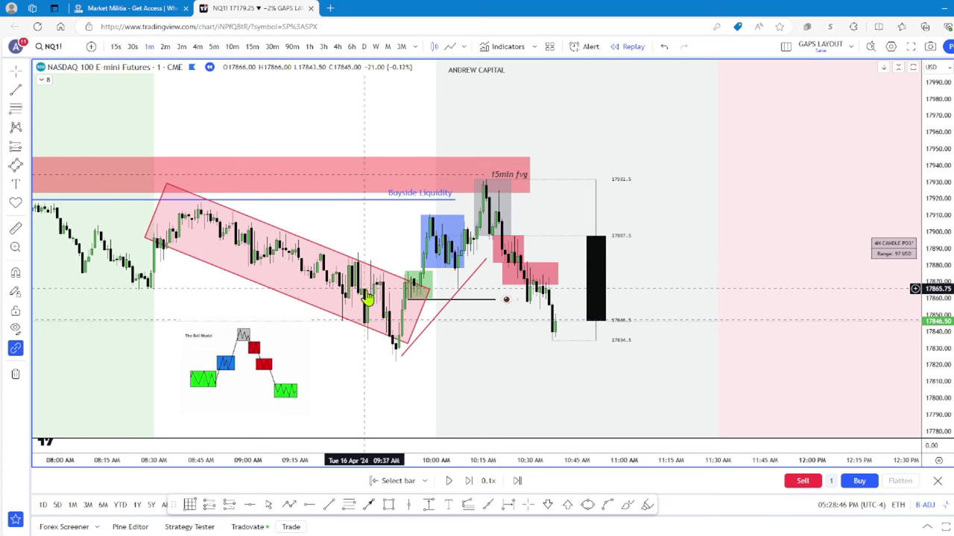
Step: Examine the 10:16 AM high and the grey box against the buyside liquidity line and the 15min fvg zone
{"action": "left_click", "coordinate": [488, 185]}
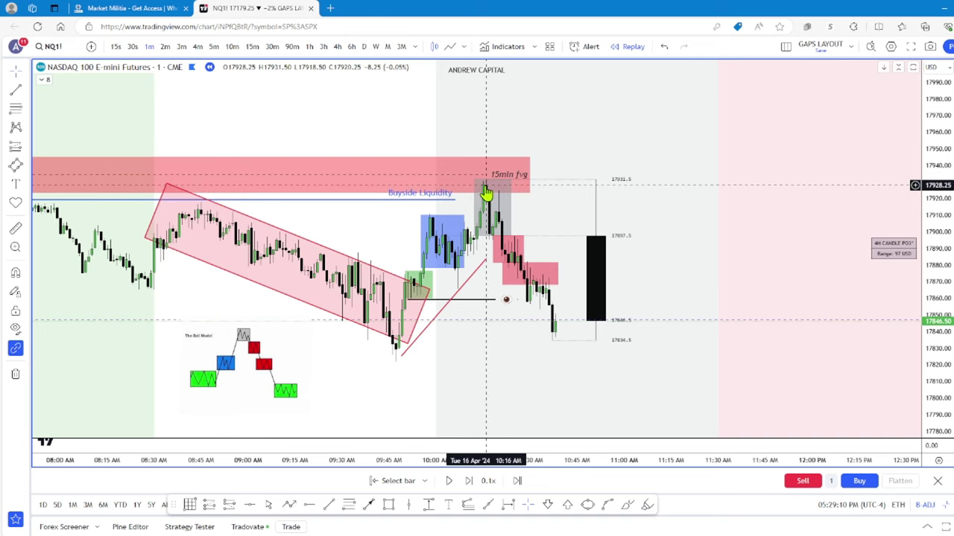
{"action": "scroll", "coordinate": [300, 202], "scroll_direction": "down", "scroll_amount": 1}
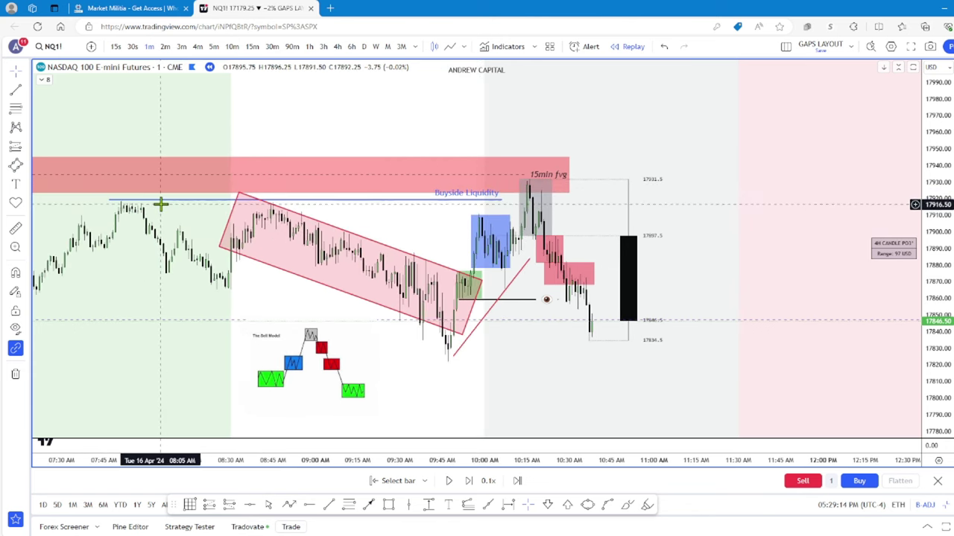
{"action": "scroll", "coordinate": [160, 202], "scroll_direction": "up", "scroll_amount": 2}
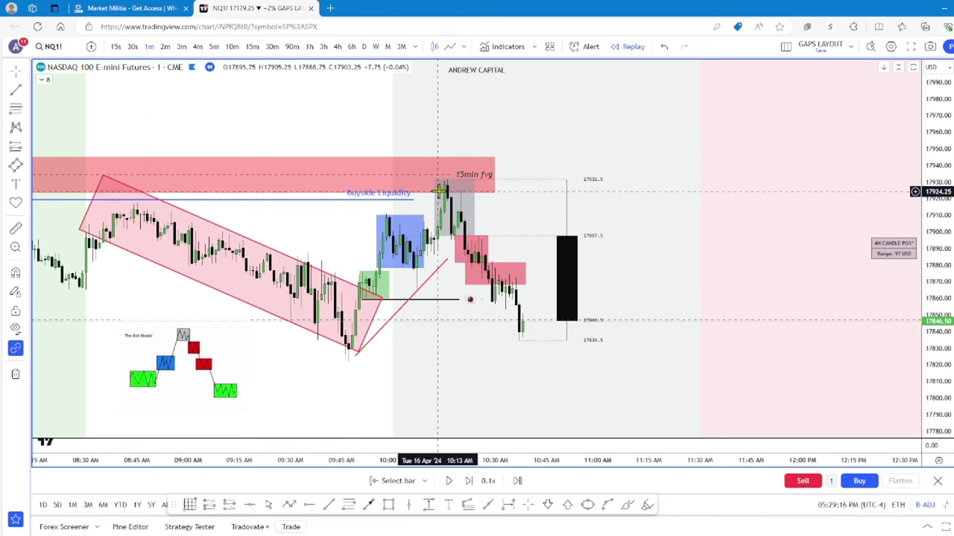
{"action": "left_click", "coordinate": [456, 236]}
{"action": "left_click", "coordinate": [454, 228]}
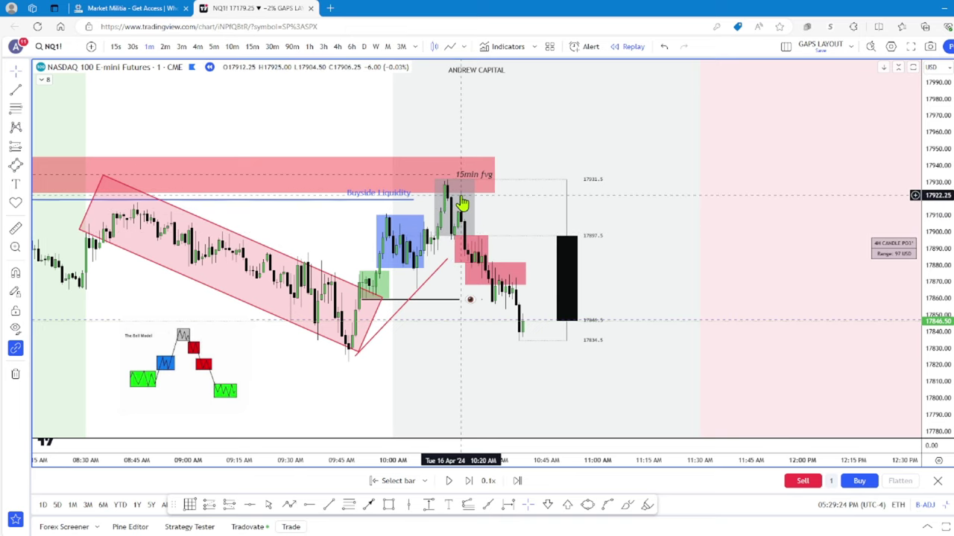
{"action": "left_click", "coordinate": [460, 193]}
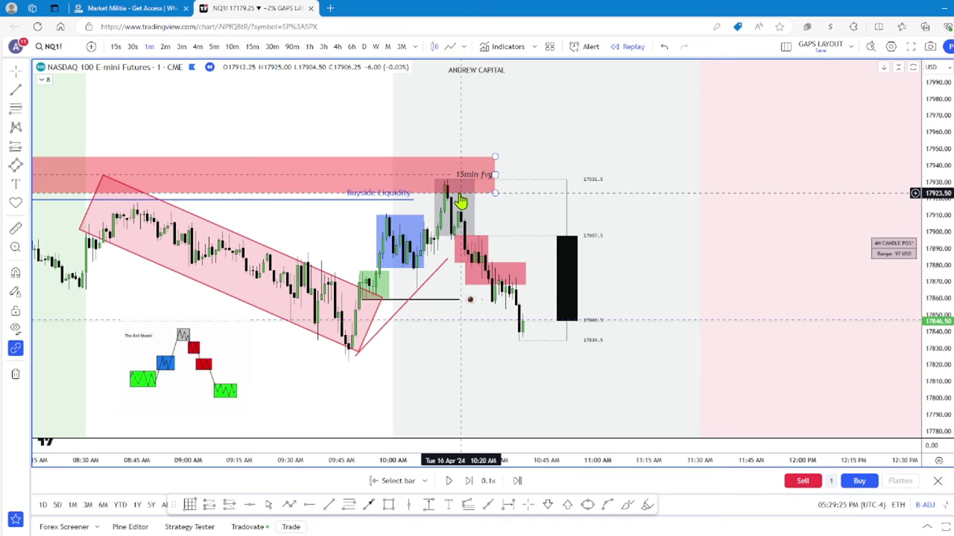
Step: Examine how price drops out of the grey box through the two red boxes after 10:20 AM
{"action": "left_click", "coordinate": [464, 242]}
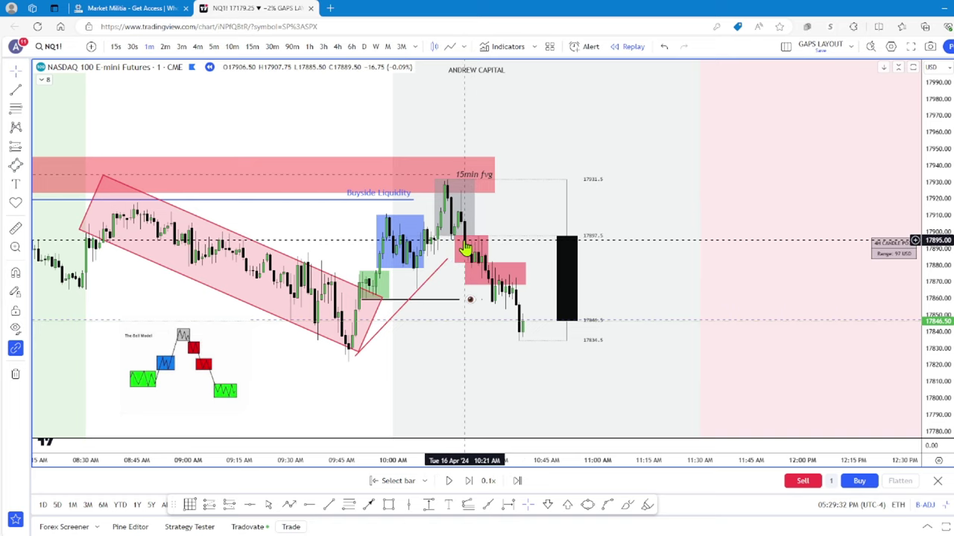
{"action": "left_click", "coordinate": [463, 232]}
{"action": "left_click", "coordinate": [474, 235]}
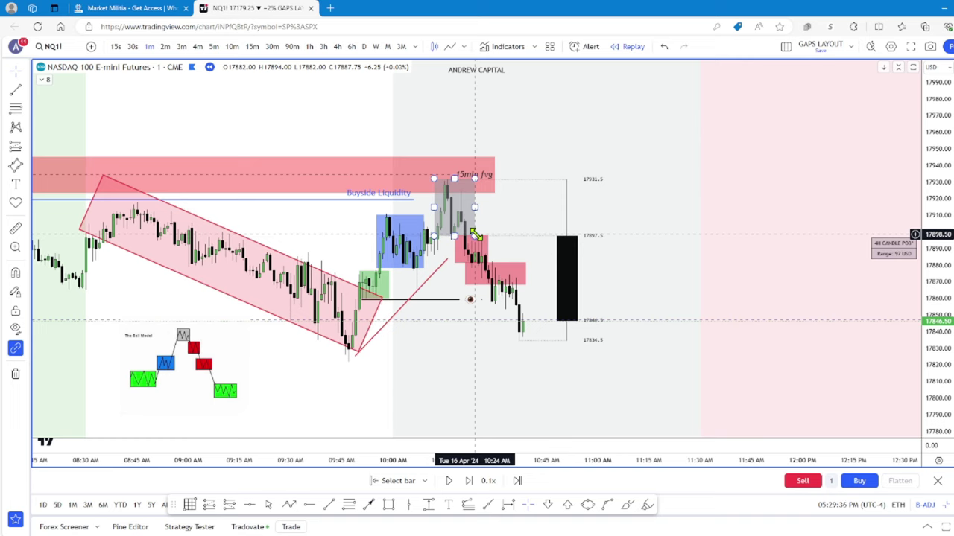
{"action": "left_click", "coordinate": [476, 270]}
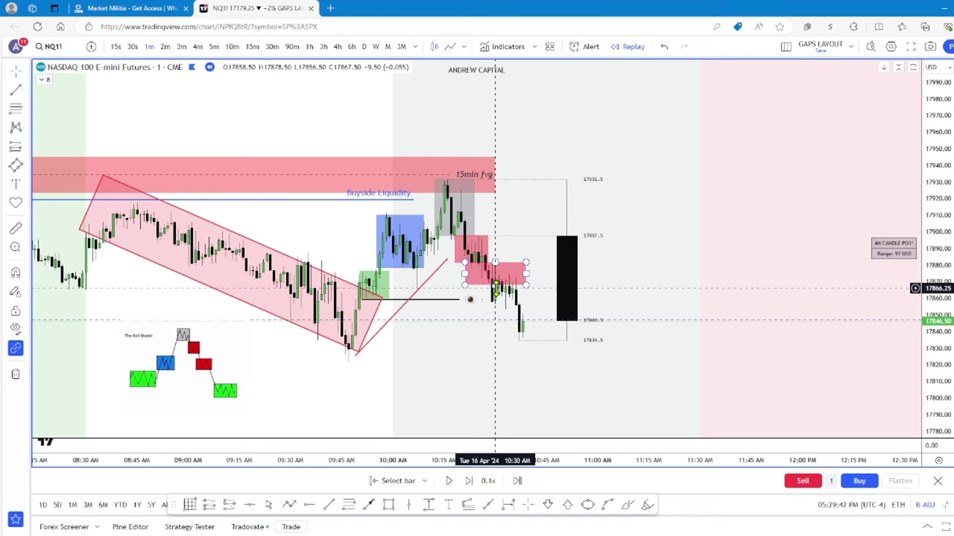
{"action": "left_click", "coordinate": [516, 345]}
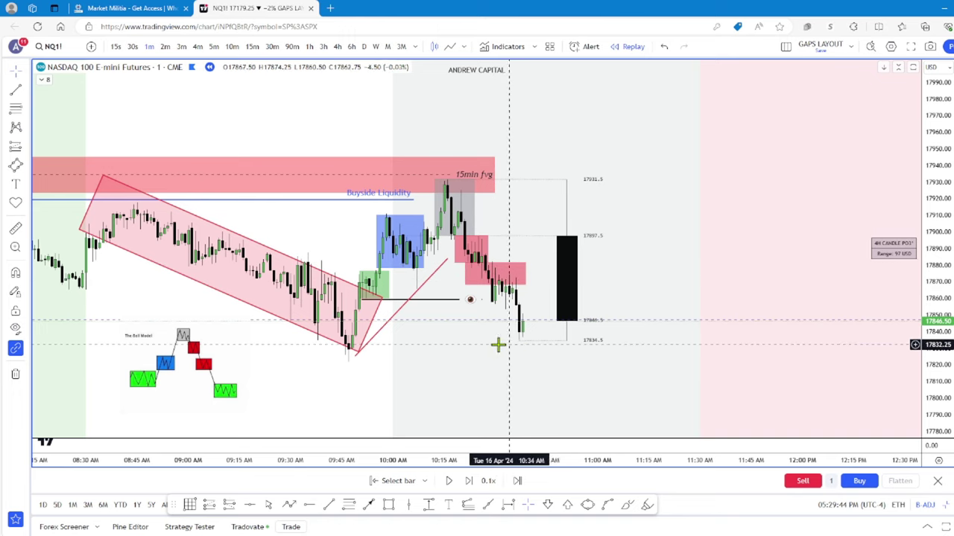
{"action": "scroll", "coordinate": [438, 340], "scroll_direction": "up", "scroll_amount": 1}
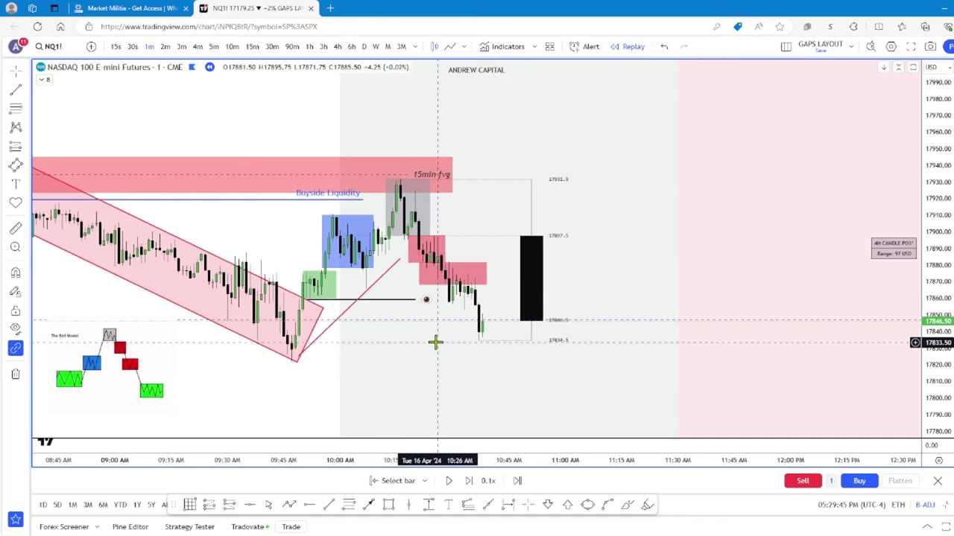
{"action": "left_click", "coordinate": [450, 291]}
{"action": "left_click_drag", "start_coordinate": [446, 285], "coordinate": [445, 263]}
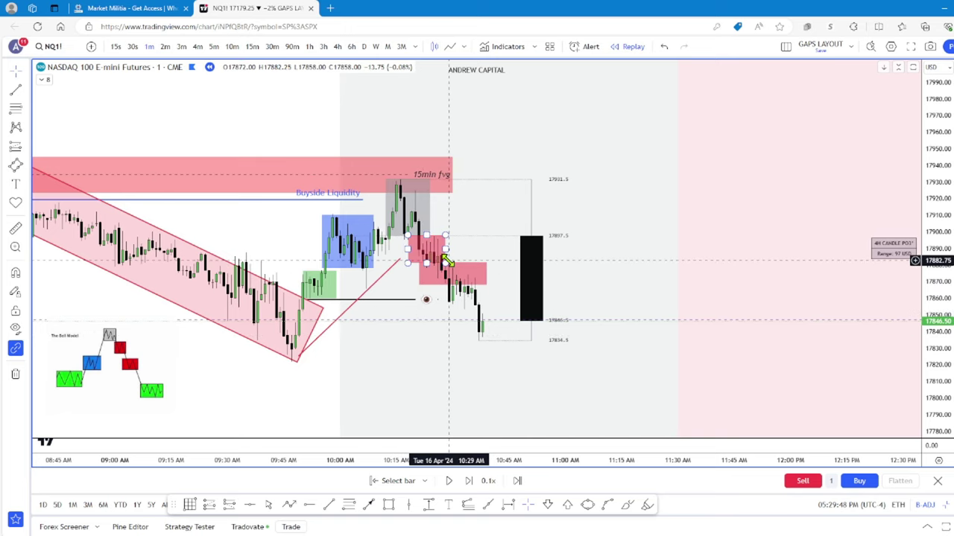
{"action": "left_click", "coordinate": [449, 264]}
{"action": "left_click", "coordinate": [442, 262]}
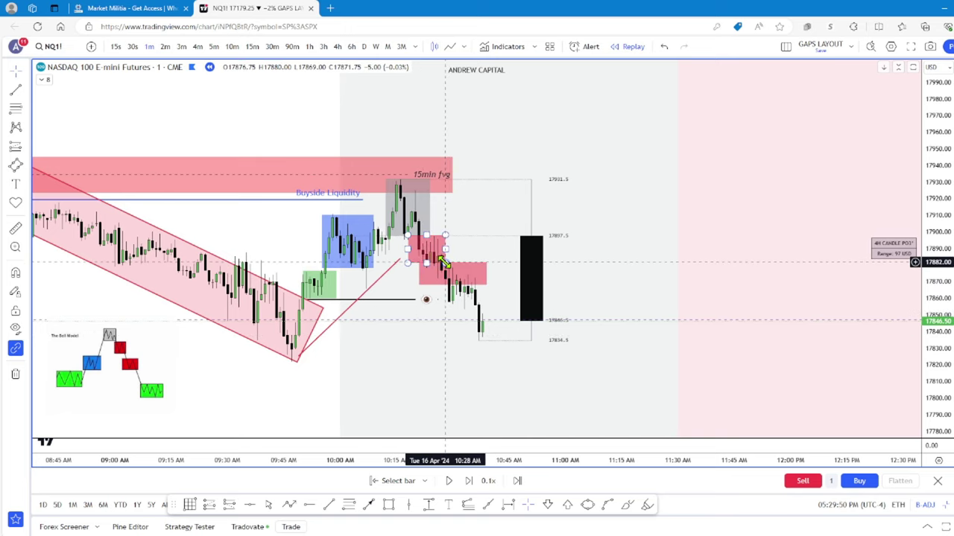
Step: Delete the red descending channel and the rising red trend line from the chart
{"action": "left_click_drag", "start_coordinate": [386, 337], "coordinate": [402, 342]}
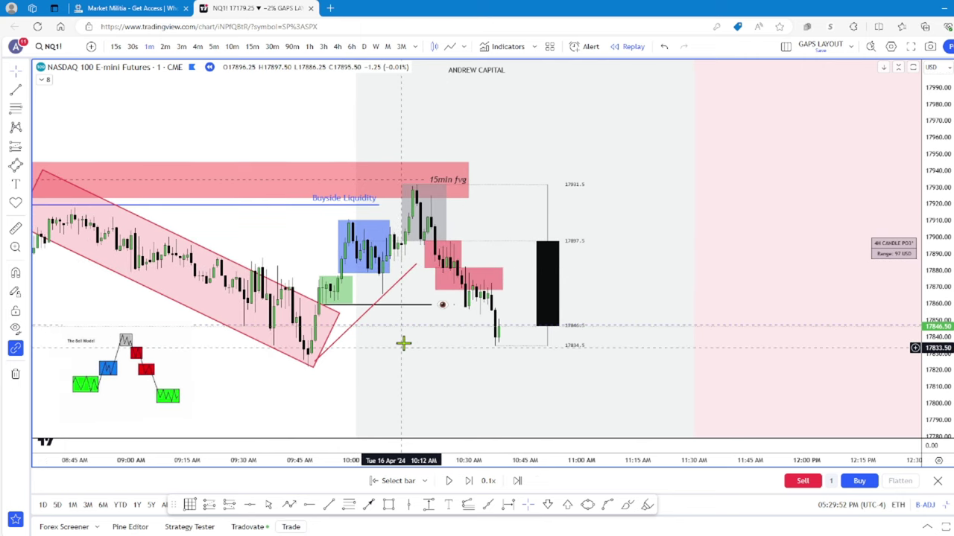
{"action": "left_click", "coordinate": [336, 319]}
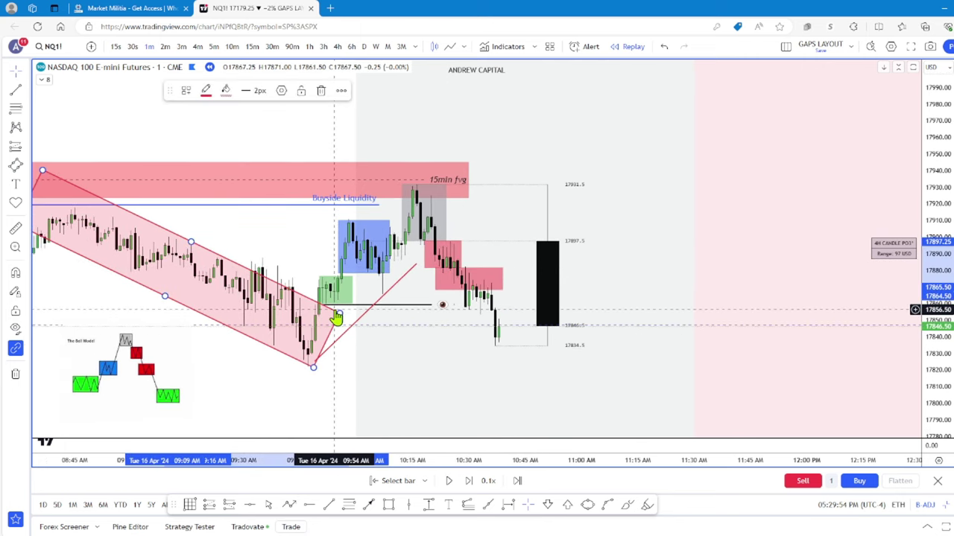
{"action": "key", "text": "Delete"}
{"action": "left_click", "coordinate": [395, 282]}
{"action": "key", "text": "Delete"}
Step: Delete the two small red boxes and the grey box around the high
{"action": "left_click", "coordinate": [462, 254]}
{"action": "key", "text": "Delete"}
{"action": "left_click", "coordinate": [503, 282]}
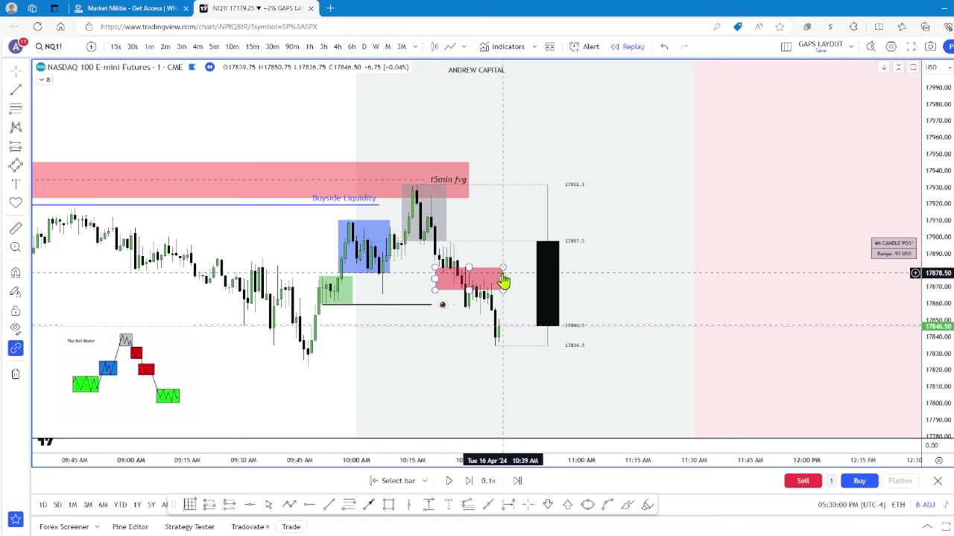
{"action": "key", "text": "Delete"}
{"action": "key", "text": "Delete"}
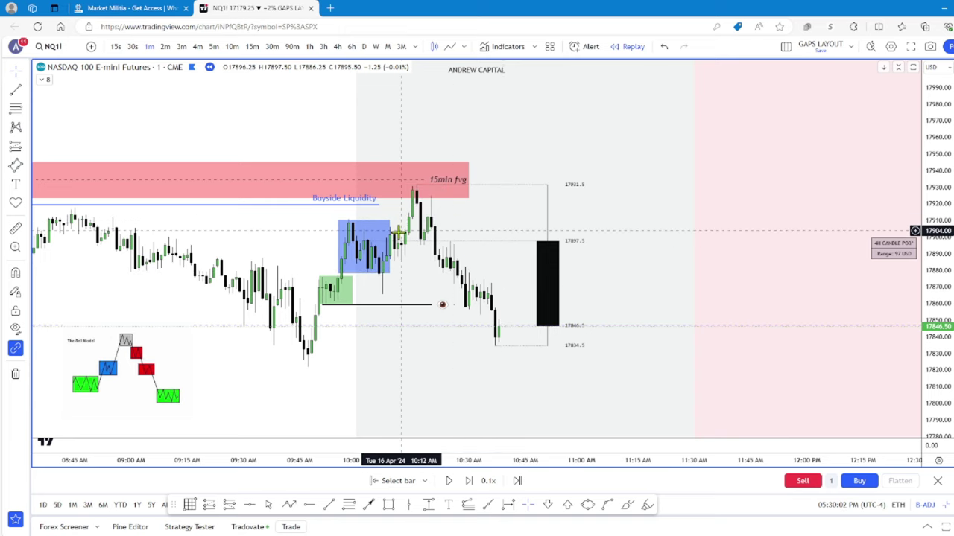
Step: Delete the blue box, the green box and the black horizontal line at 17859.25
{"action": "left_click", "coordinate": [390, 239]}
{"action": "key", "text": "Delete"}
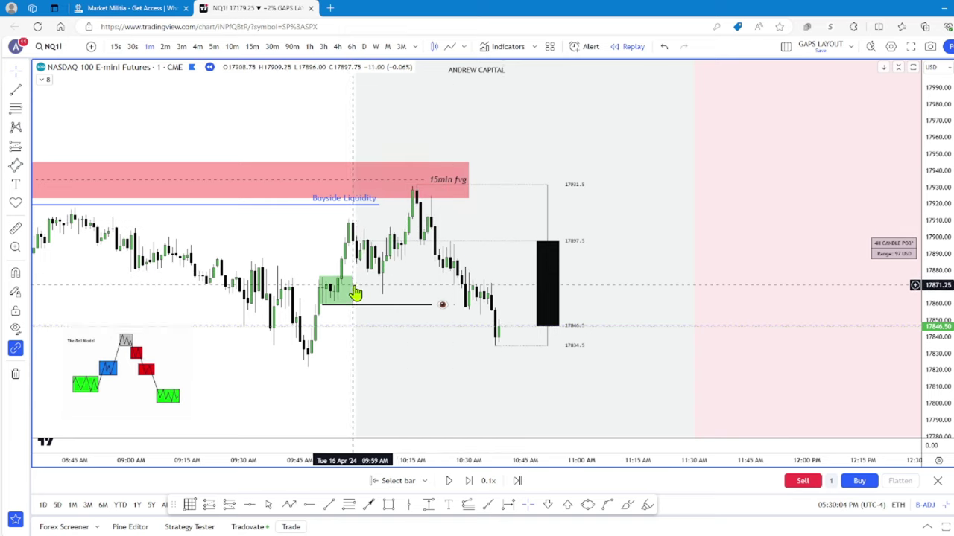
{"action": "left_click", "coordinate": [355, 295]}
{"action": "key", "text": "Delete"}
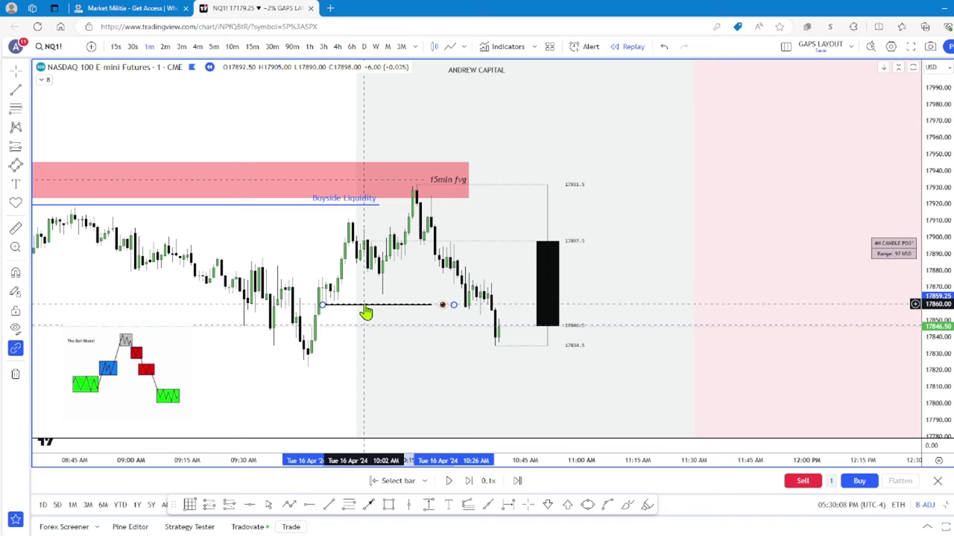
{"action": "scroll", "coordinate": [408, 276], "scroll_direction": "up", "scroll_amount": 2}
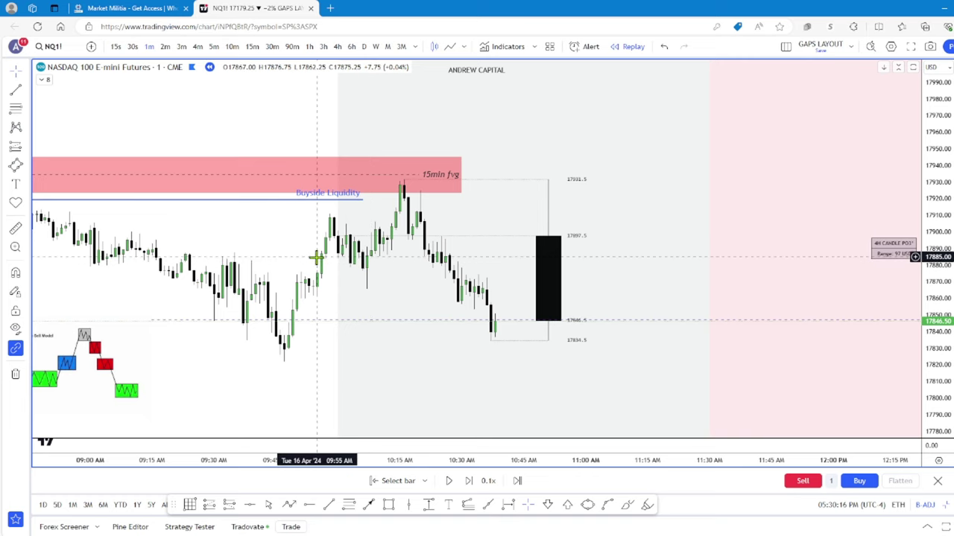
Step: Draw a rectangle over the gap between 17884.00 and 17875.25, from 09:54 to 10:35 AM
{"action": "left_click", "coordinate": [388, 507]}
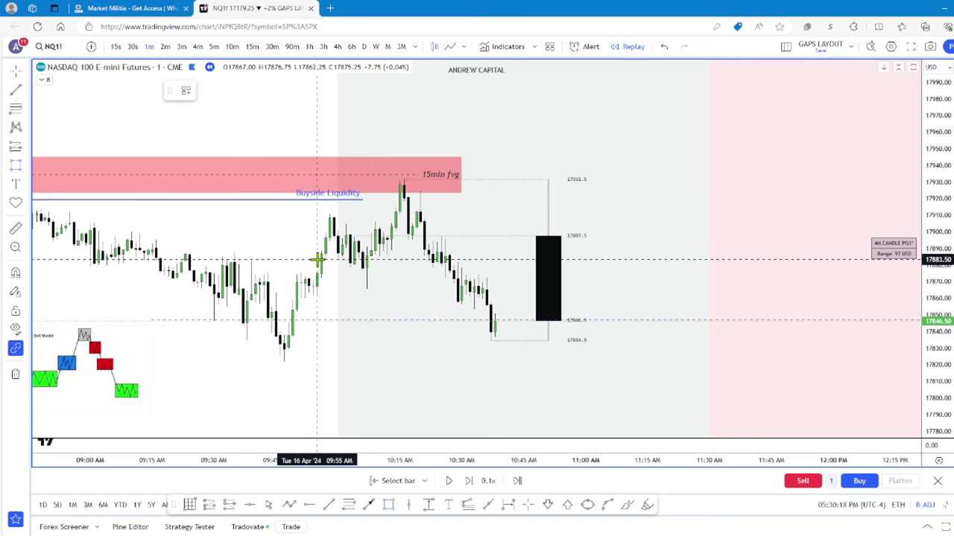
{"action": "mouse_move", "coordinate": [313, 259]}
{"action": "left_mouse_down"}
{"action": "mouse_move", "coordinate": [383, 273]}
{"action": "mouse_move", "coordinate": [482, 266]}
{"action": "left_mouse_up"}
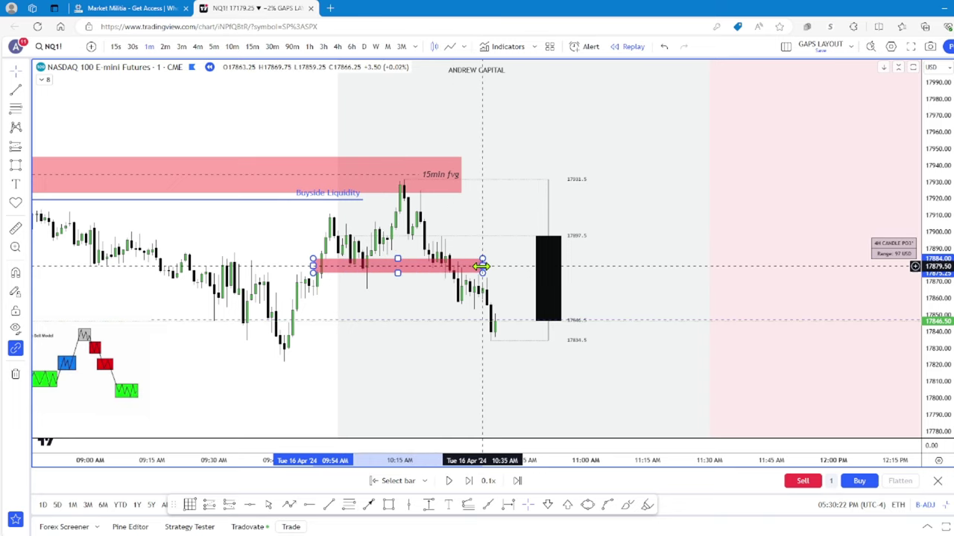
{"action": "left_click", "coordinate": [457, 283]}
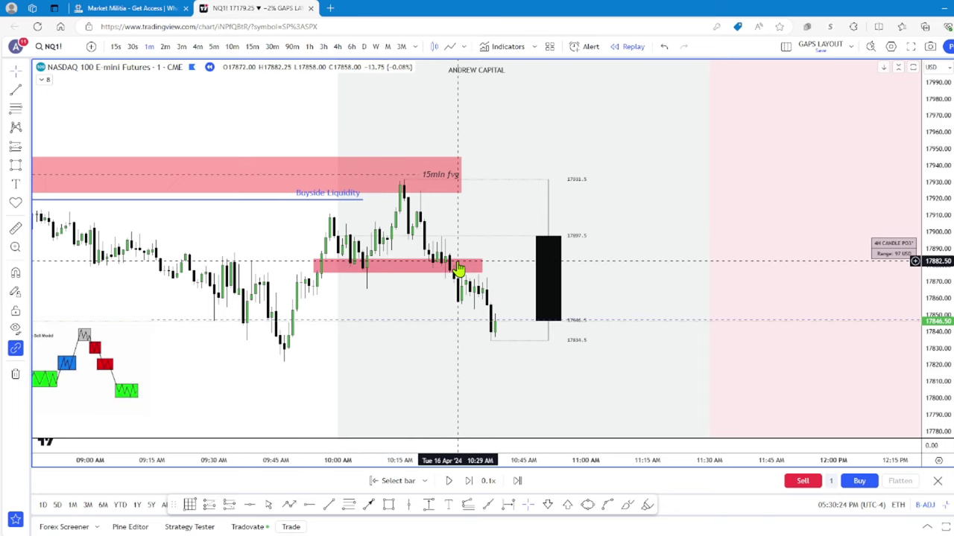
{"action": "left_click", "coordinate": [458, 268]}
Step: Apply the saved IFVG template to the rectangle between 17884.00 and 17875.25
{"action": "left_click", "coordinate": [318, 265]}
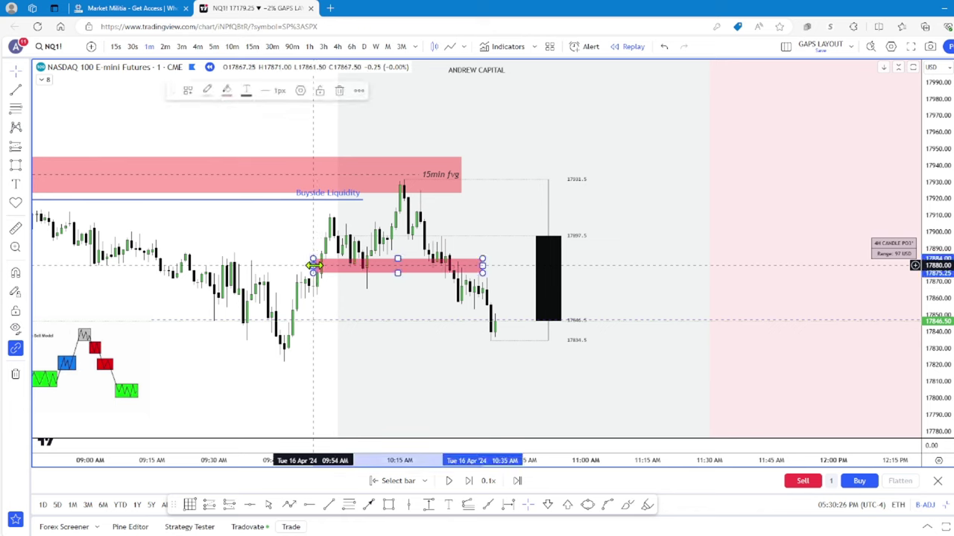
{"action": "left_click", "coordinate": [186, 90]}
{"action": "scroll", "coordinate": [200, 308], "scroll_direction": "down", "scroll_amount": 3}
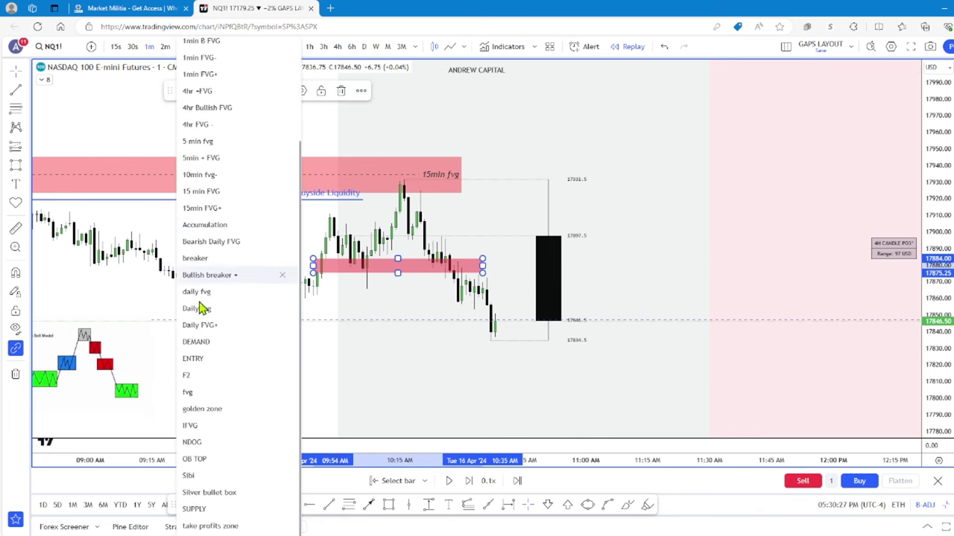
{"action": "left_click", "coordinate": [219, 425]}
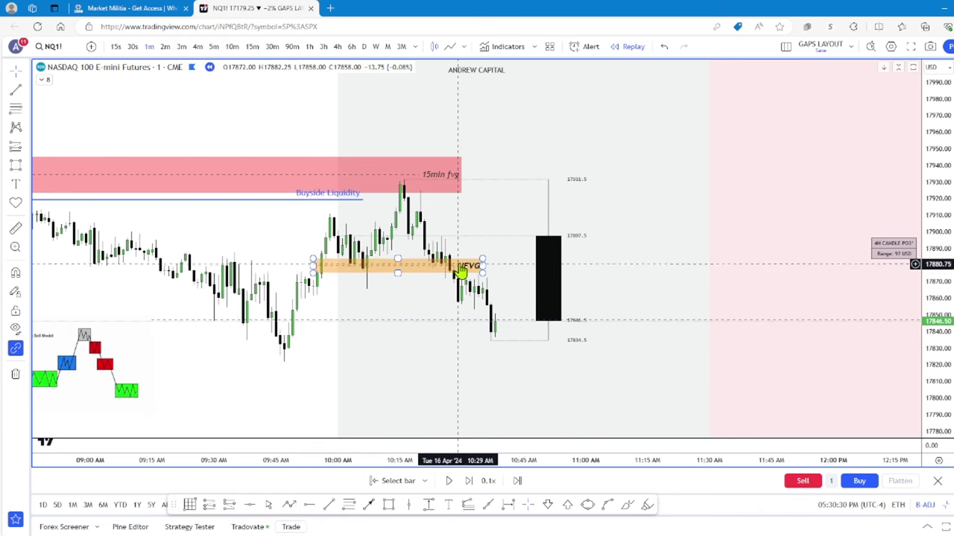
{"action": "left_click", "coordinate": [385, 324]}
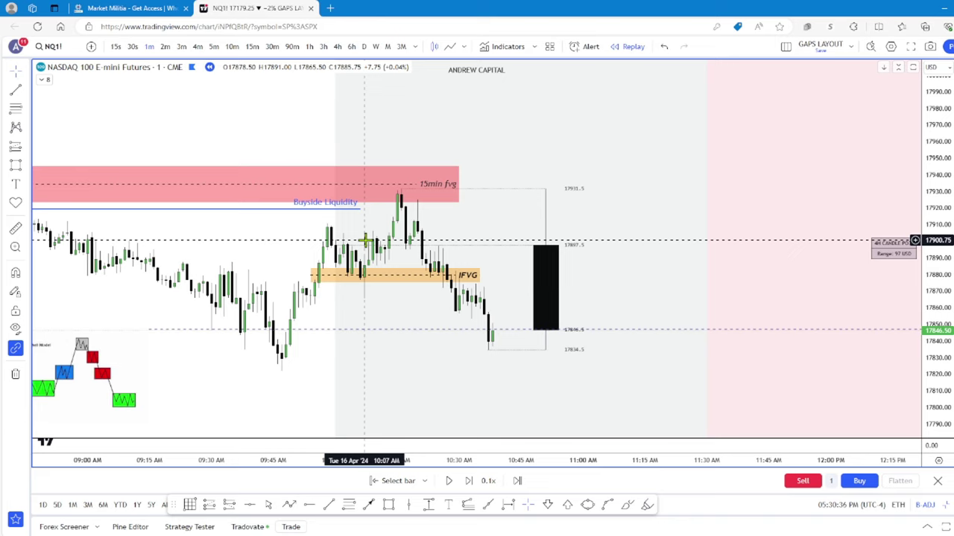
Step: Draw a thin orange box from 17901.75 to about 17897.75, starting near 10:10 AM, and extend its end to about 10:31 AM
{"action": "left_click", "coordinate": [15, 166]}
{"action": "left_click", "coordinate": [377, 239]}
{"action": "left_click", "coordinate": [414, 245]}
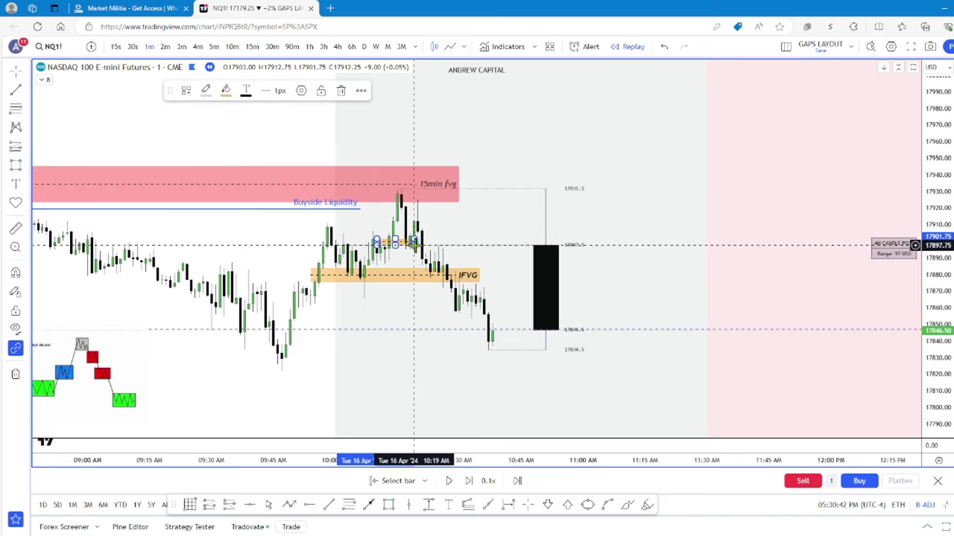
{"action": "left_click", "coordinate": [407, 255]}
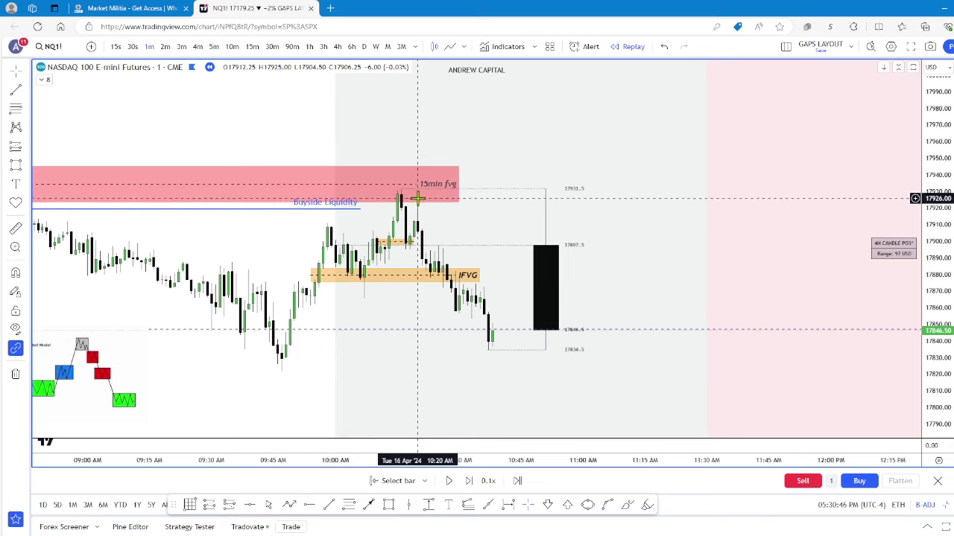
{"action": "left_click", "coordinate": [397, 248]}
{"action": "left_click_drag", "start_coordinate": [397, 248], "coordinate": [462, 245]}
{"action": "left_click", "coordinate": [436, 261]}
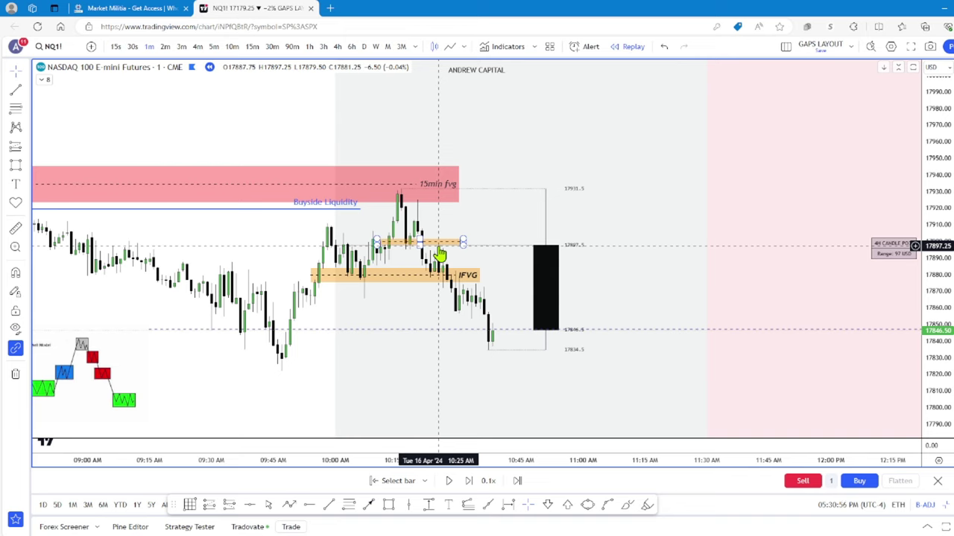
Step: Draw a rectangle from 17906.50 down to about 17892.50, spanning 10:18 to 10:34 AM, and change its fill colour
{"action": "left_click", "coordinate": [16, 164]}
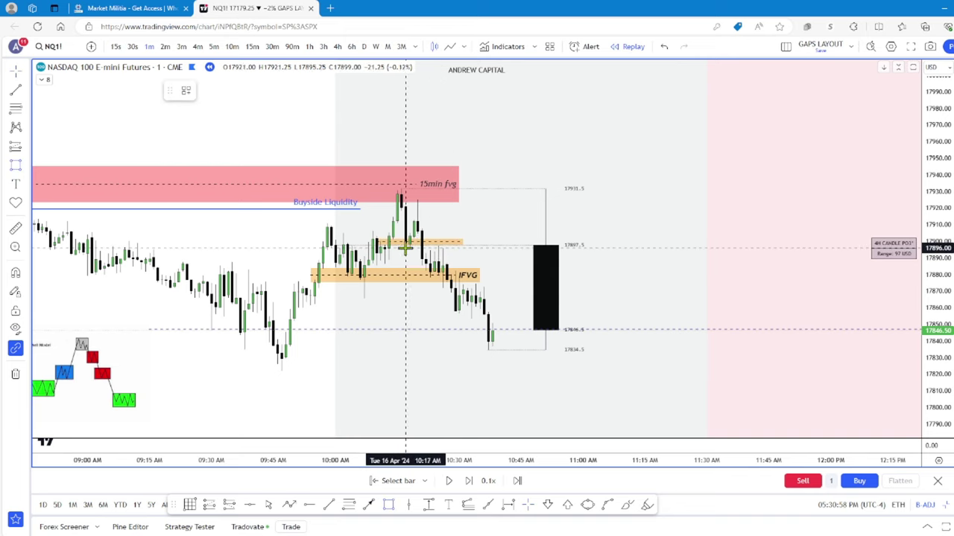
{"action": "left_click_drag", "start_coordinate": [409, 231], "coordinate": [476, 254]}
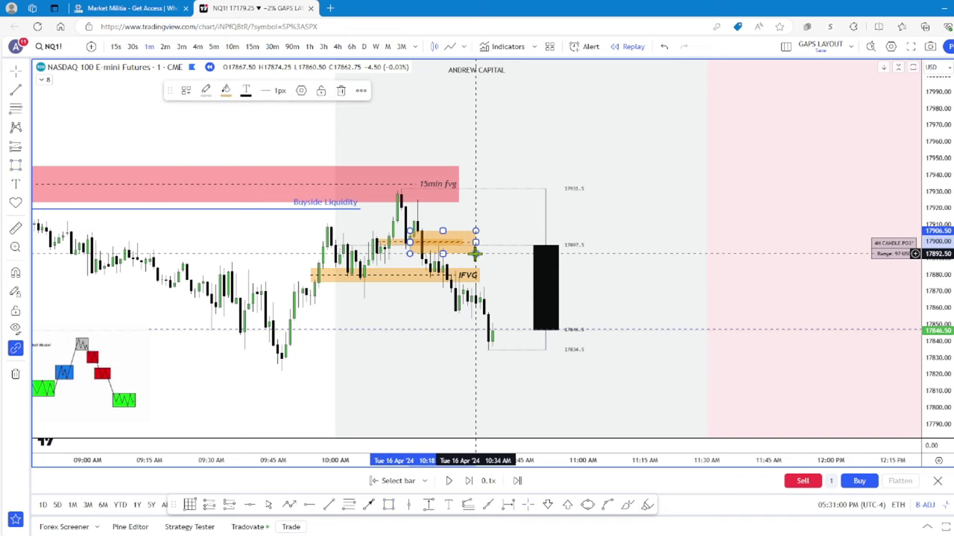
{"action": "left_click", "coordinate": [225, 92]}
{"action": "left_click", "coordinate": [226, 125]}
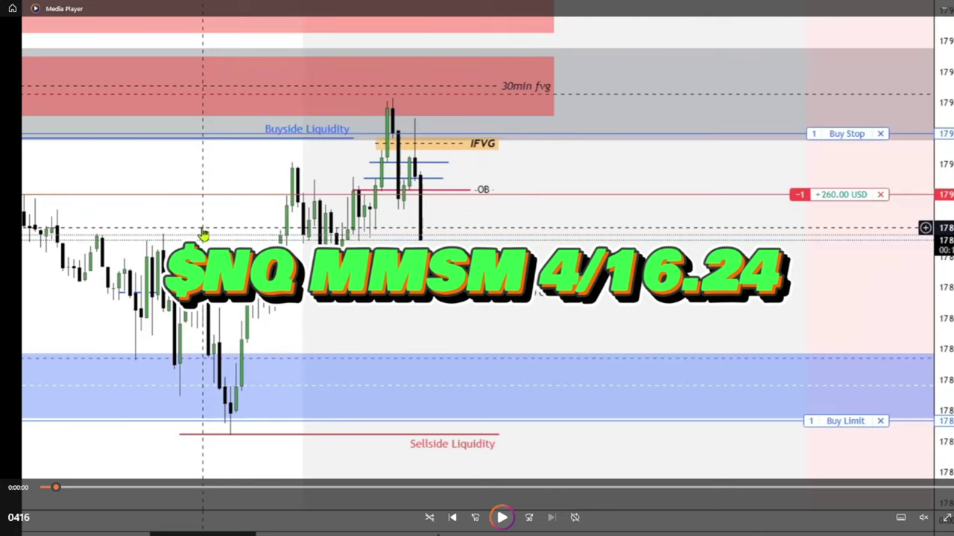
Step: Play the recorded trade video 0416 in Media Player
{"action": "left_click", "coordinate": [504, 522]}
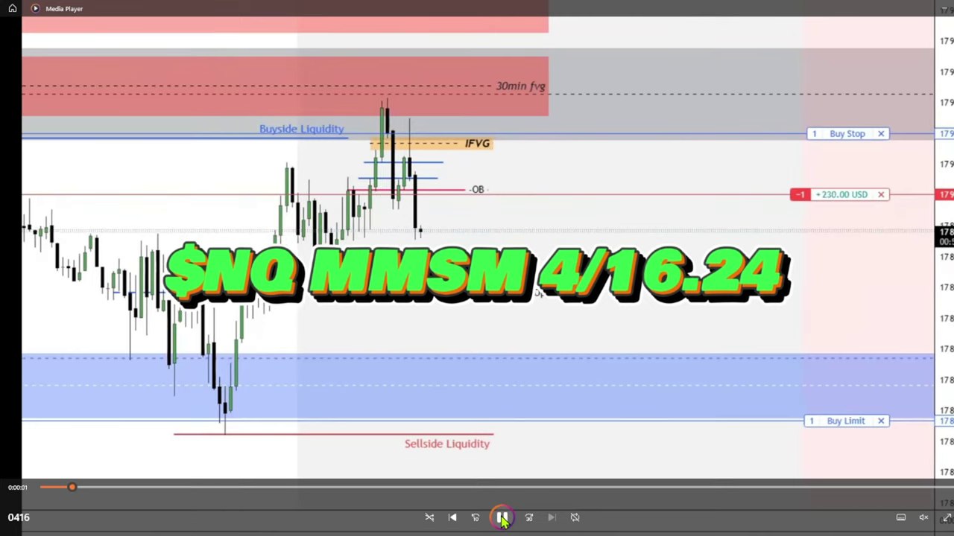
Step: Watch the recorded trade video 0416, pausing and resuming it at the key moments, and return to the TradingView chart
{"action": "left_click", "coordinate": [503, 518]}
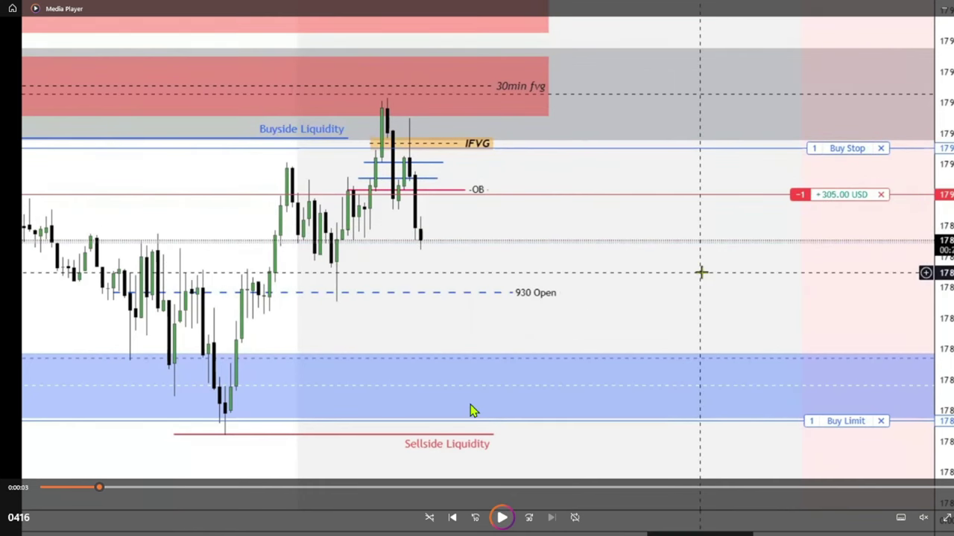
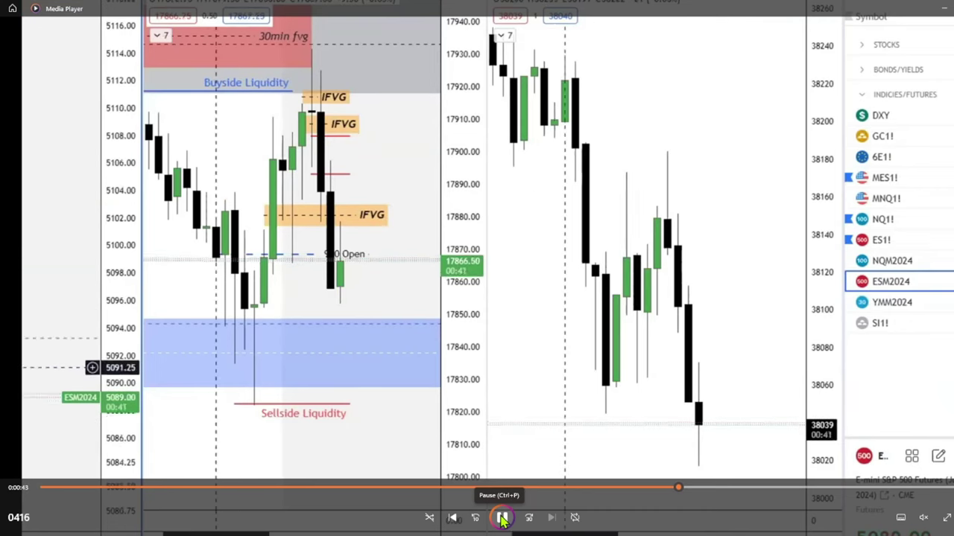
{"action": "left_click", "coordinate": [502, 518]}
{"action": "left_click", "coordinate": [502, 518]}
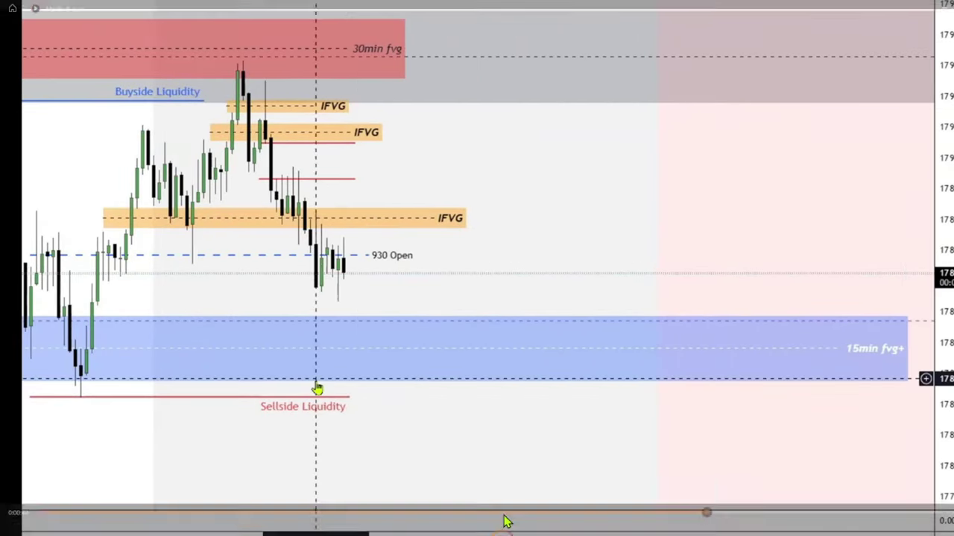
{"action": "left_click", "coordinate": [502, 520]}
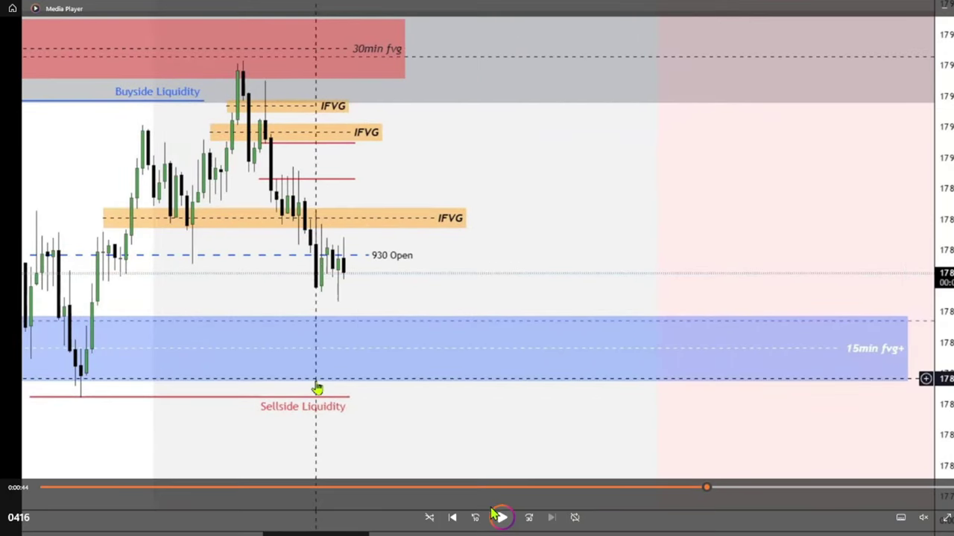
{"action": "left_click", "coordinate": [500, 518]}
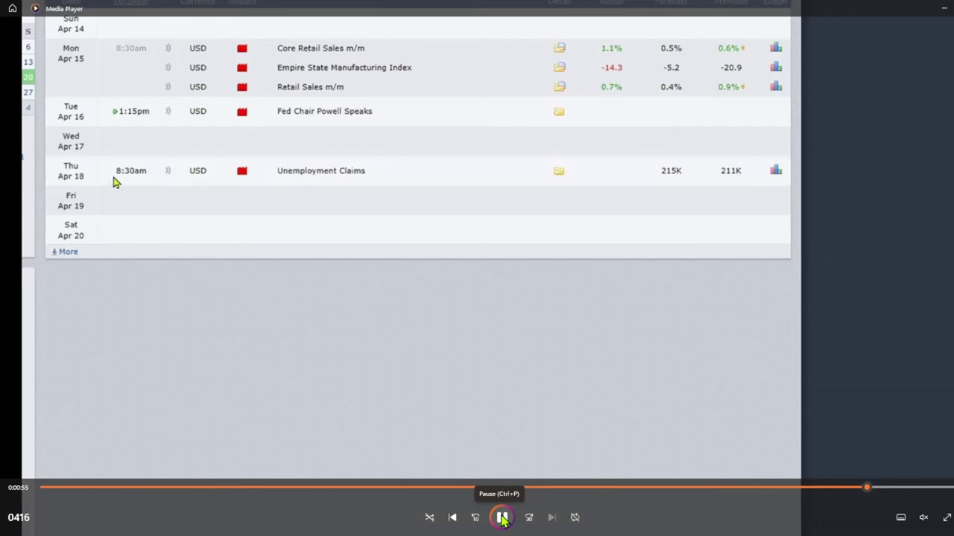
{"action": "left_click", "coordinate": [502, 519]}
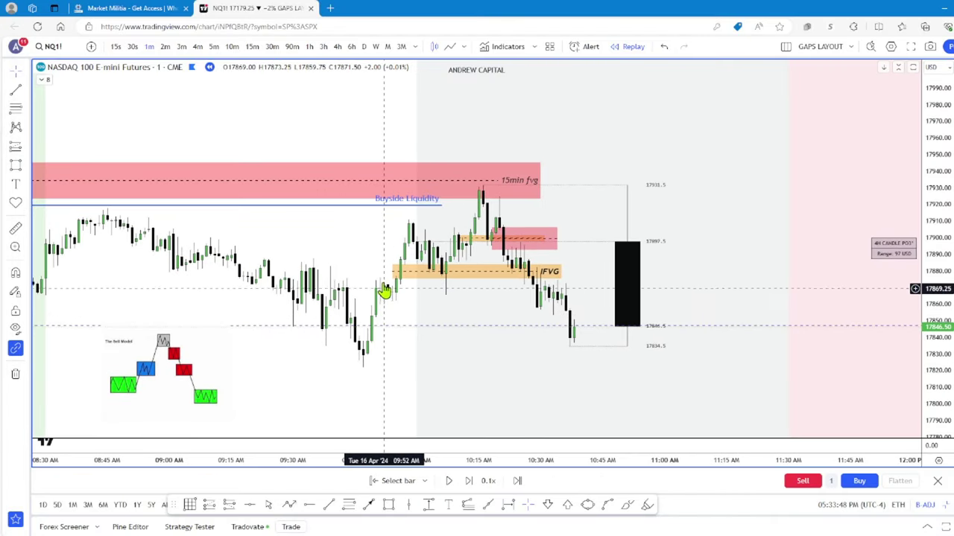
Step: Draw a rectangle from 17875.50 down to 17859.25, spanning about 9:49 to 9:58 AM, and change its fill colour to teal
{"action": "left_click", "coordinate": [15, 165]}
{"action": "left_click_drag", "start_coordinate": [370, 278], "coordinate": [408, 304]}
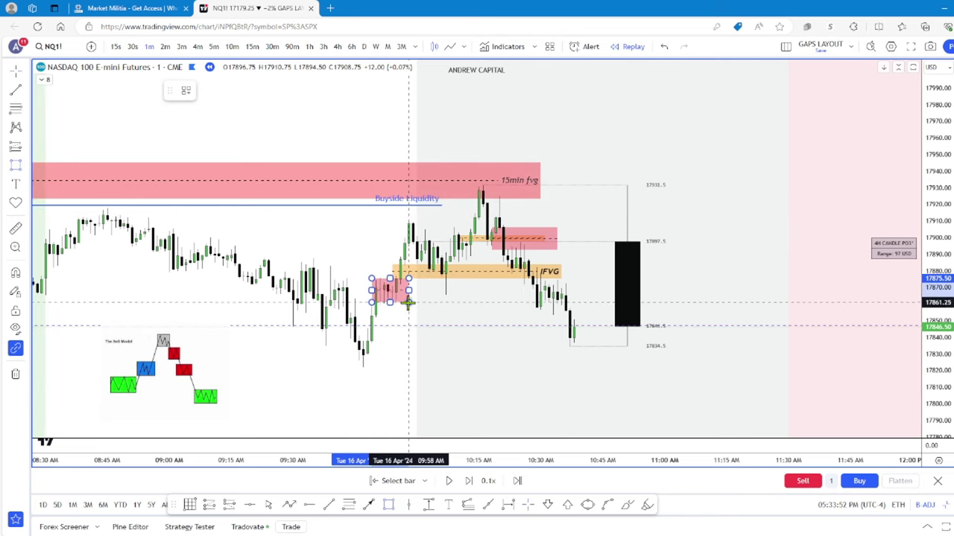
{"action": "left_click", "coordinate": [225, 91]}
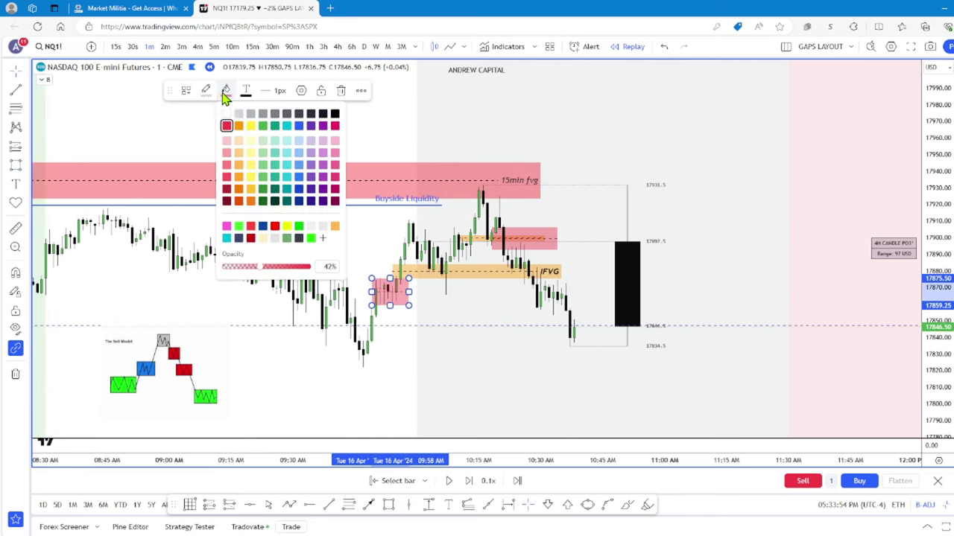
{"action": "left_click", "coordinate": [275, 126]}
Step: Draw a Fib retracement from 17931.50 at 10:13 AM to 17886.75 at 10:10 AM, and move its upper anchor to 17932.00 at 10:19 AM
{"action": "scroll", "coordinate": [408, 322], "scroll_direction": "up", "scroll_amount": 3}
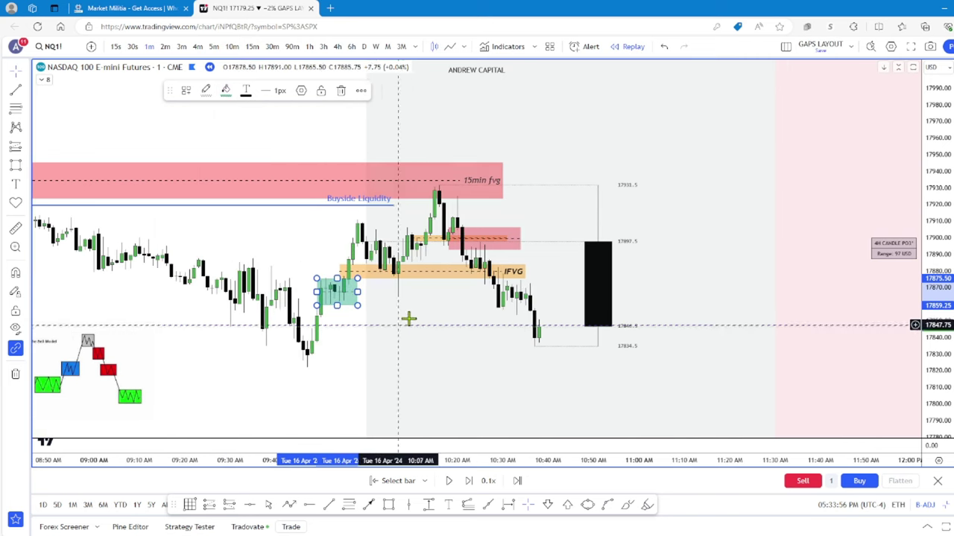
{"action": "left_click_drag", "start_coordinate": [408, 322], "coordinate": [402, 321]}
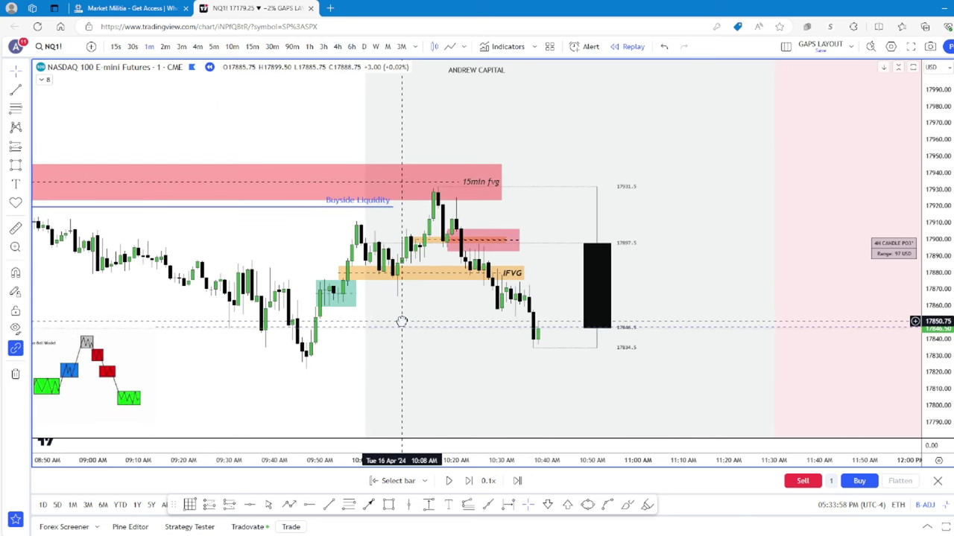
{"action": "left_click", "coordinate": [14, 110]}
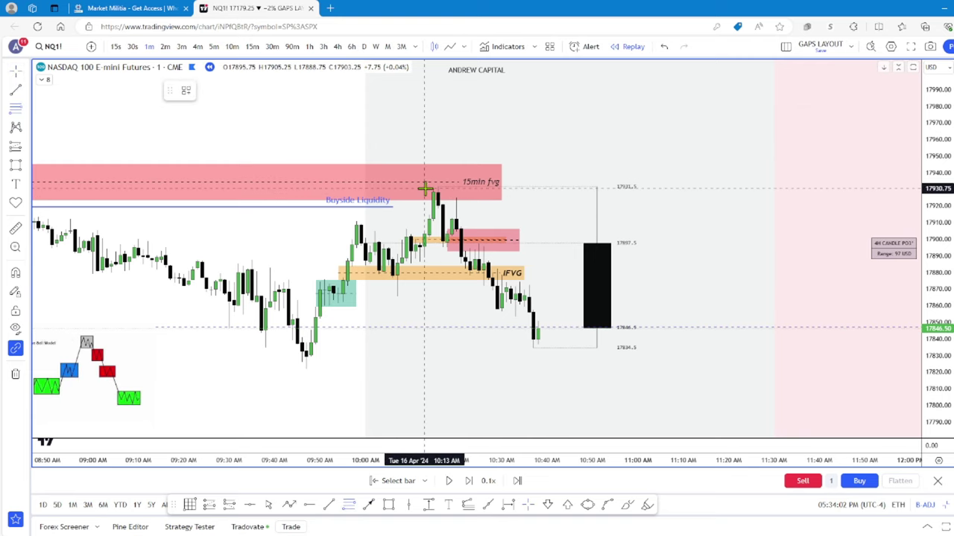
{"action": "left_click", "coordinate": [424, 186]}
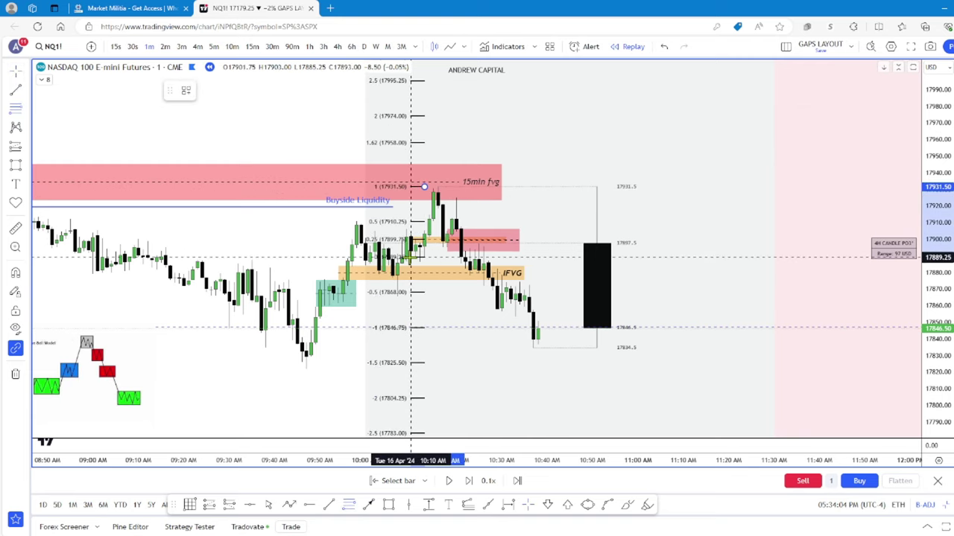
{"action": "left_click", "coordinate": [411, 260]}
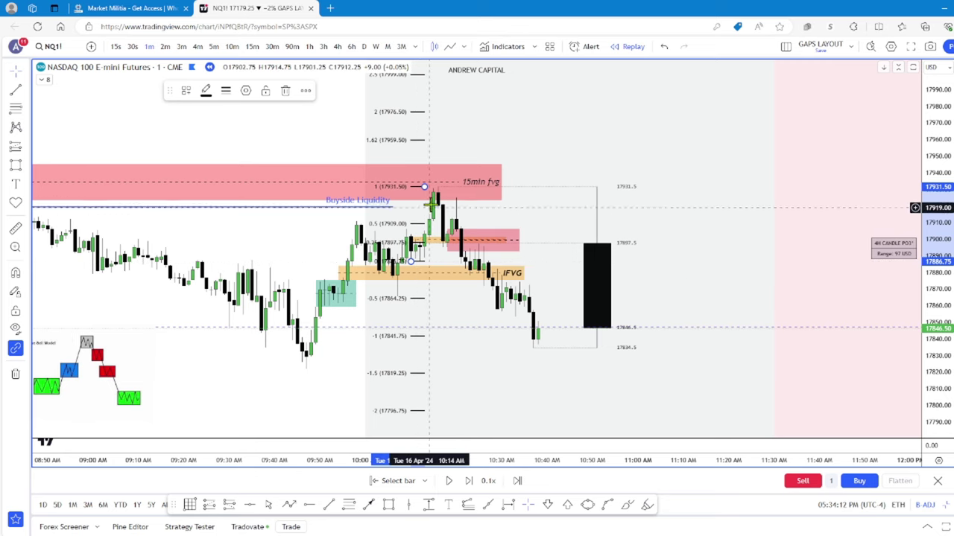
{"action": "left_click_drag", "start_coordinate": [424, 187], "coordinate": [452, 186]}
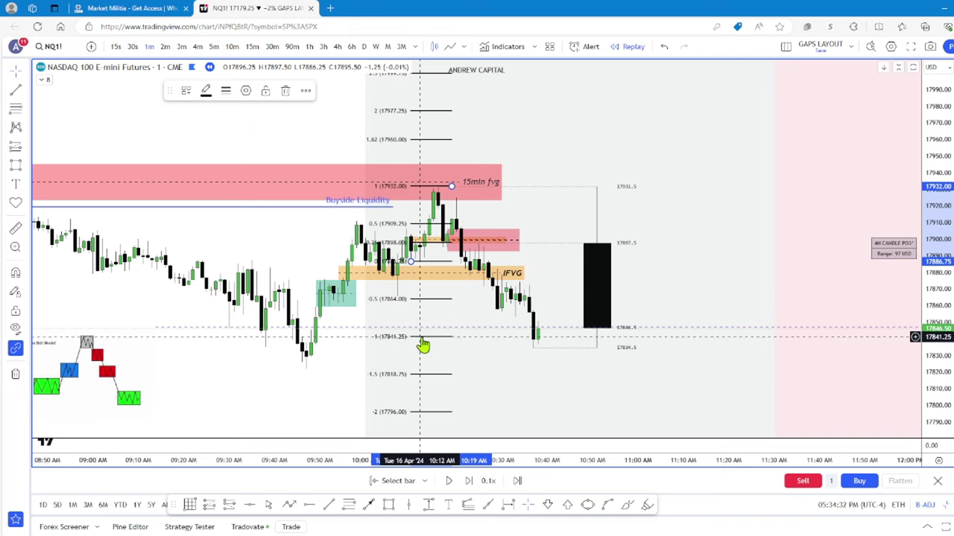
Step: Draw a horizontal red trend line at 17841.75, along the Fib's -1 level, from 10:07 to 10:42 AM
{"action": "left_click", "coordinate": [228, 279]}
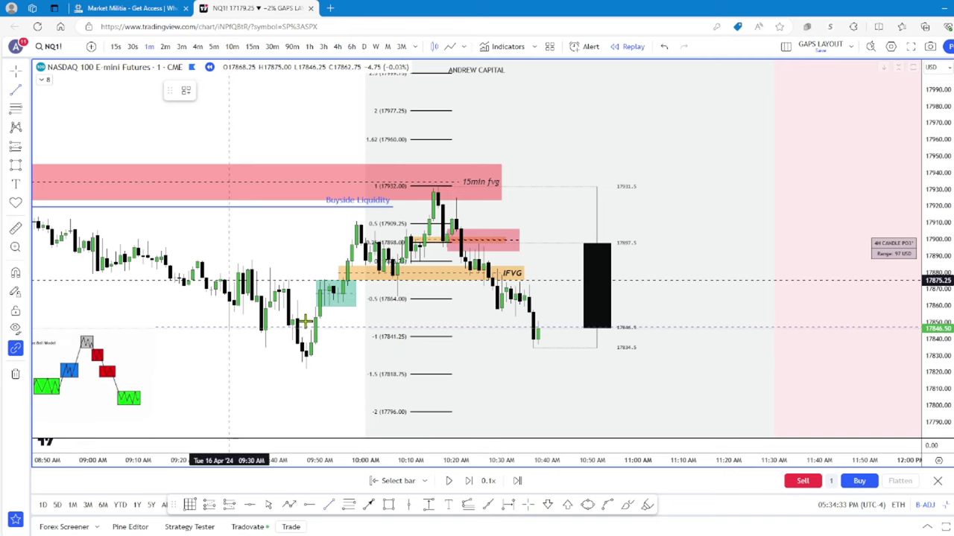
{"action": "left_click", "coordinate": [397, 336]}
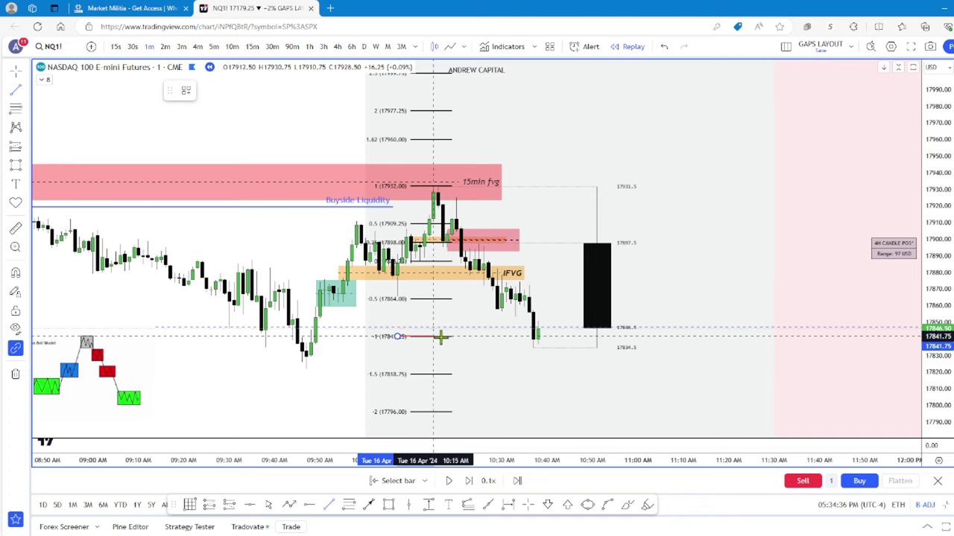
{"action": "left_click", "coordinate": [557, 337]}
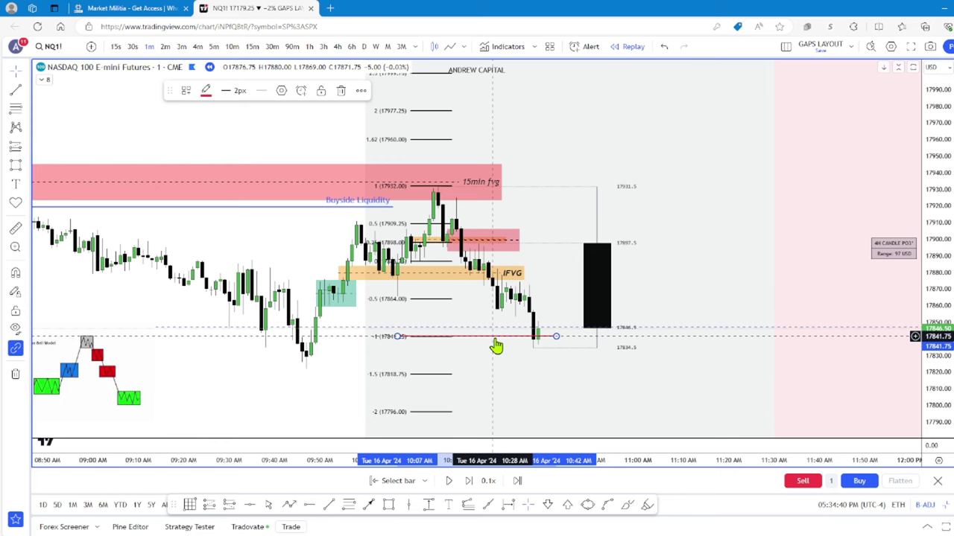
Step: Move the Sell Model picture to about 9:11 AM, below the candles and closer to the 10:00 AM price action
{"action": "left_click_drag", "start_coordinate": [495, 336], "coordinate": [469, 345]}
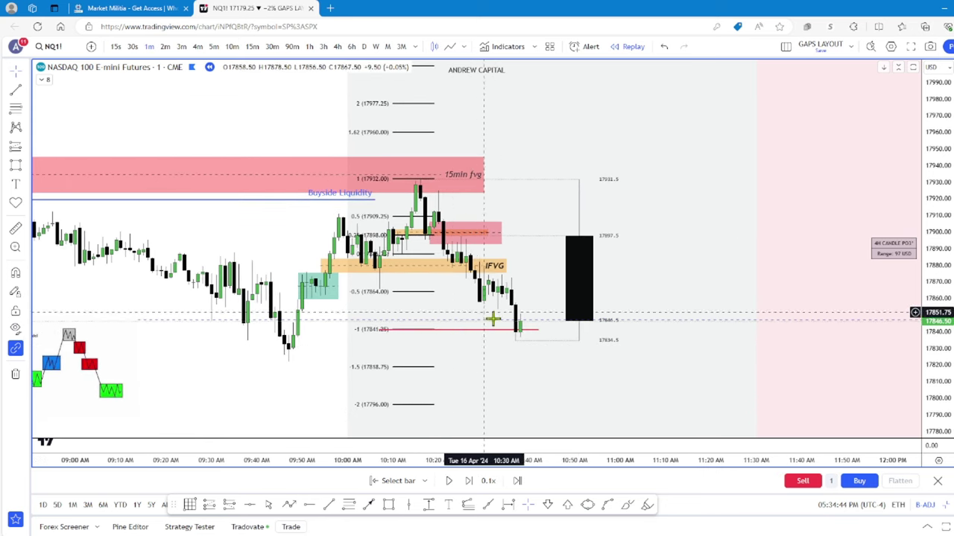
{"action": "left_click_drag", "start_coordinate": [485, 383], "coordinate": [457, 290]}
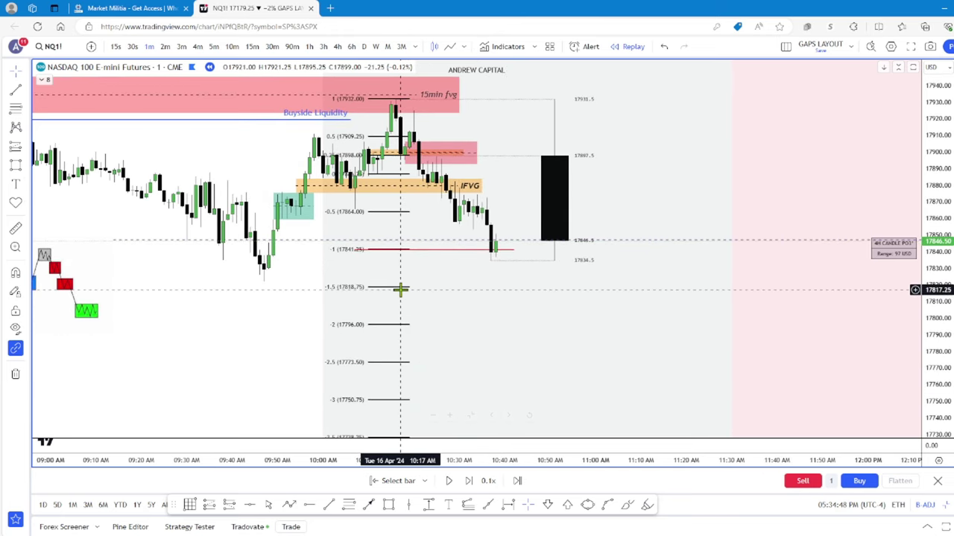
{"action": "left_click_drag", "start_coordinate": [464, 281], "coordinate": [425, 366]}
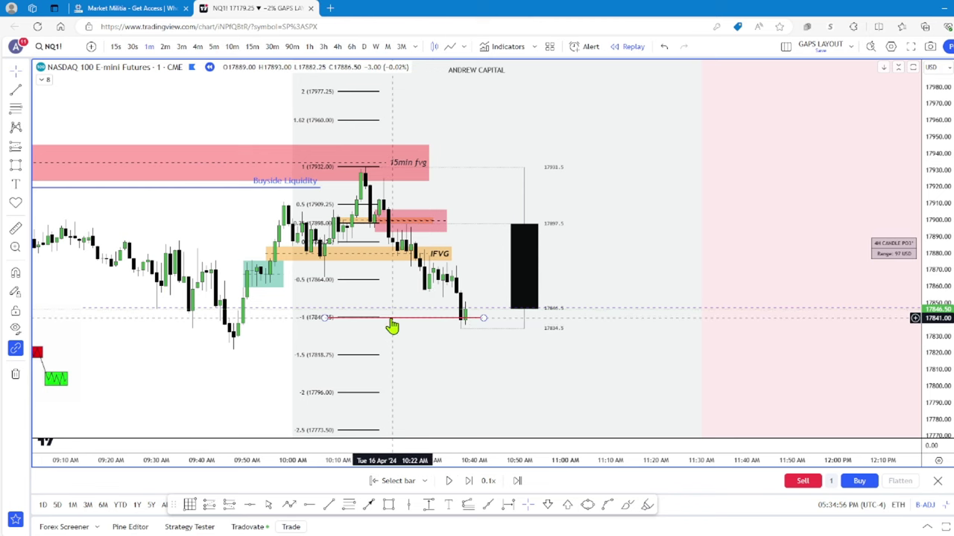
{"action": "left_click_drag", "start_coordinate": [305, 306], "coordinate": [301, 319]}
{"action": "scroll", "coordinate": [301, 318], "scroll_direction": "down", "scroll_amount": 2}
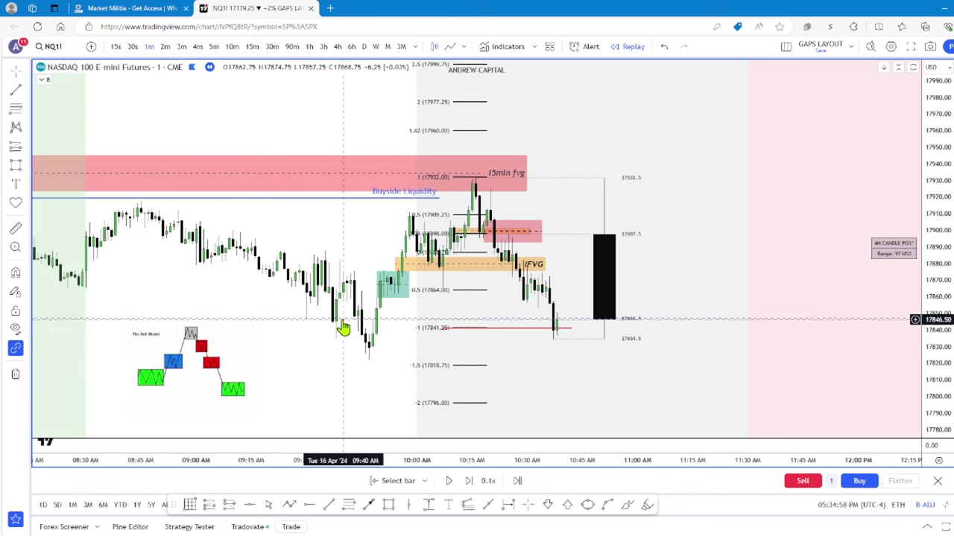
{"action": "left_click_drag", "start_coordinate": [187, 373], "coordinate": [239, 379]}
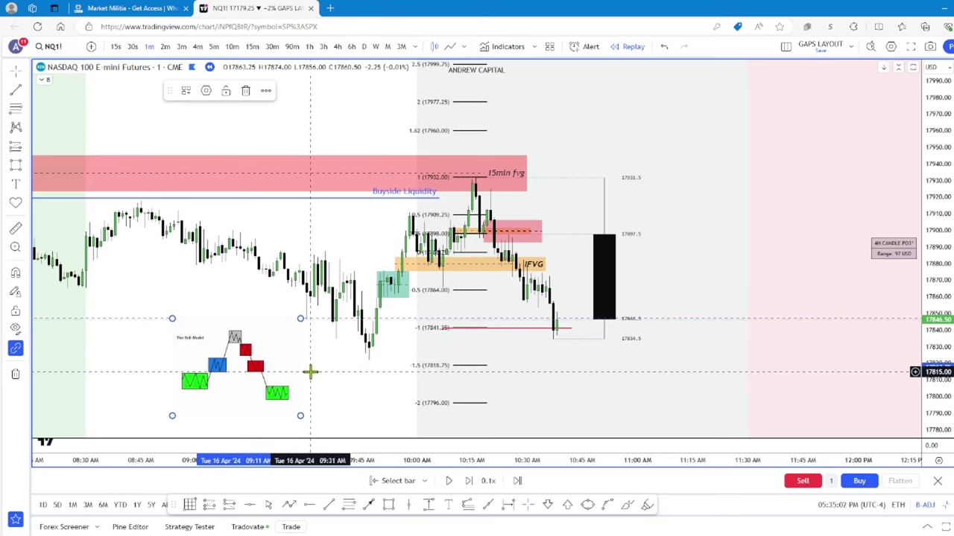
Step: Switch to the Market Militia page on Whop and read the full description of the Market Militia Boot Camp 2024
{"action": "left_click", "coordinate": [108, 9]}
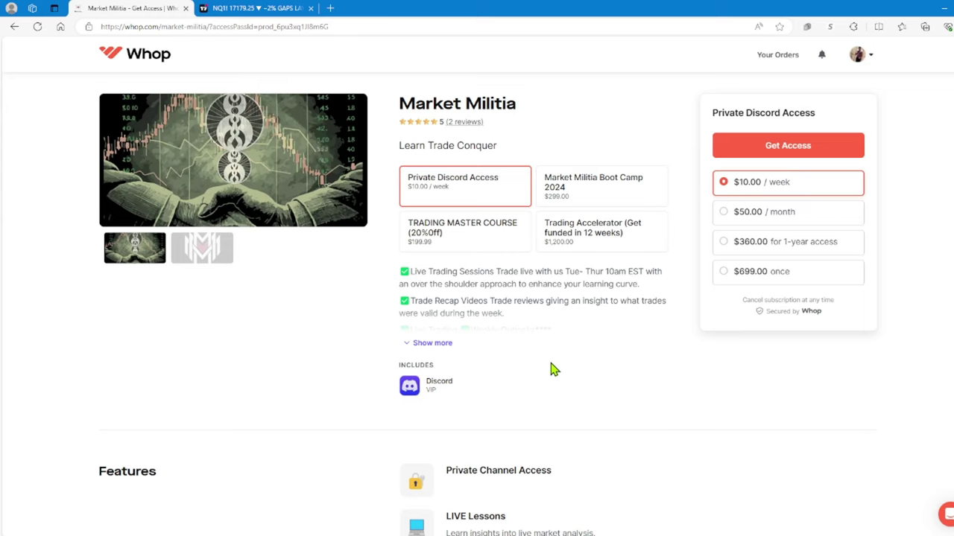
{"action": "left_click", "coordinate": [626, 189]}
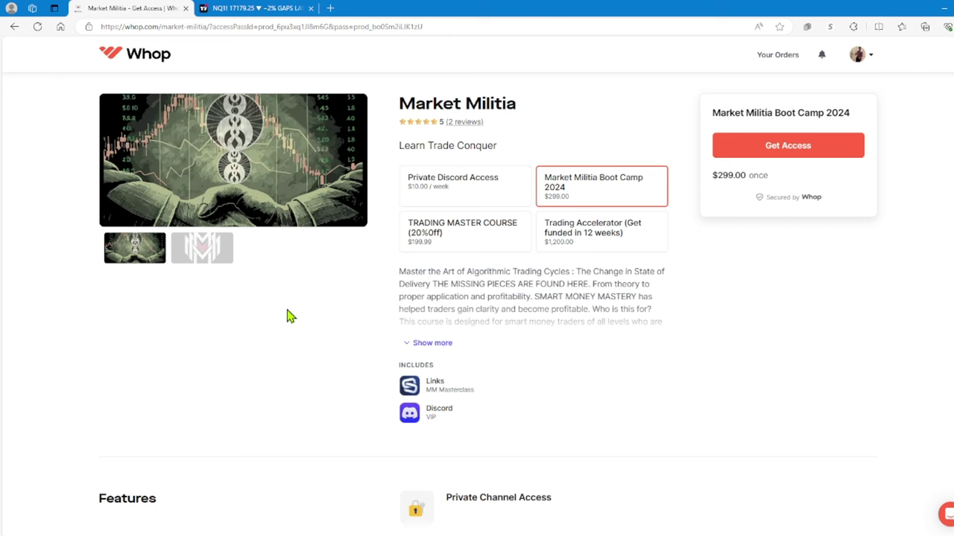
{"action": "left_click", "coordinate": [435, 344]}
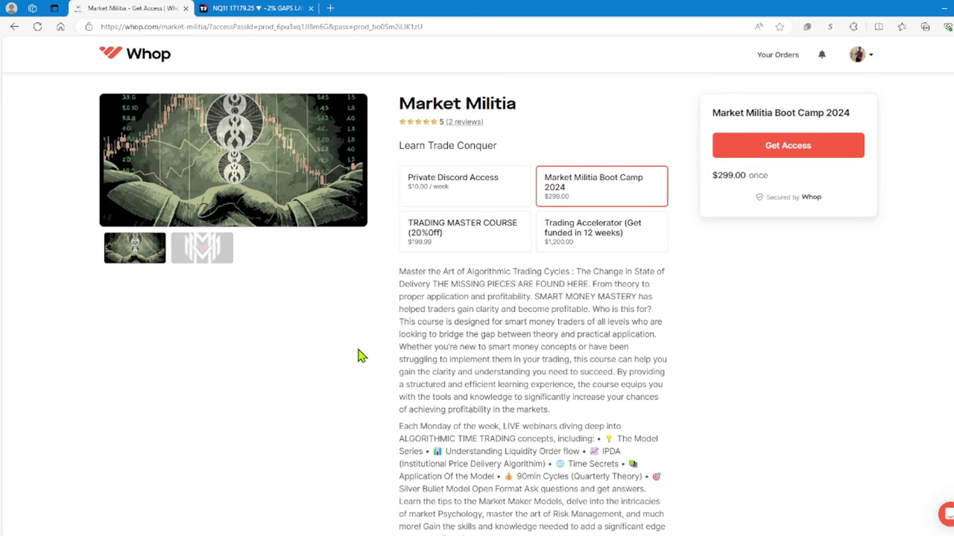
{"action": "scroll", "coordinate": [363, 425], "scroll_direction": "down", "scroll_amount": 1}
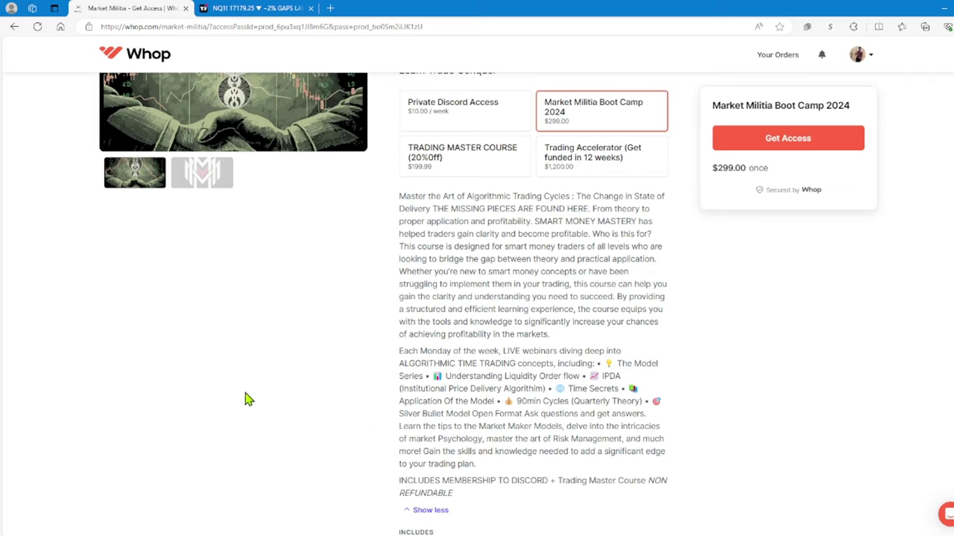
{"action": "scroll", "coordinate": [410, 367], "scroll_direction": "up", "scroll_amount": 1}
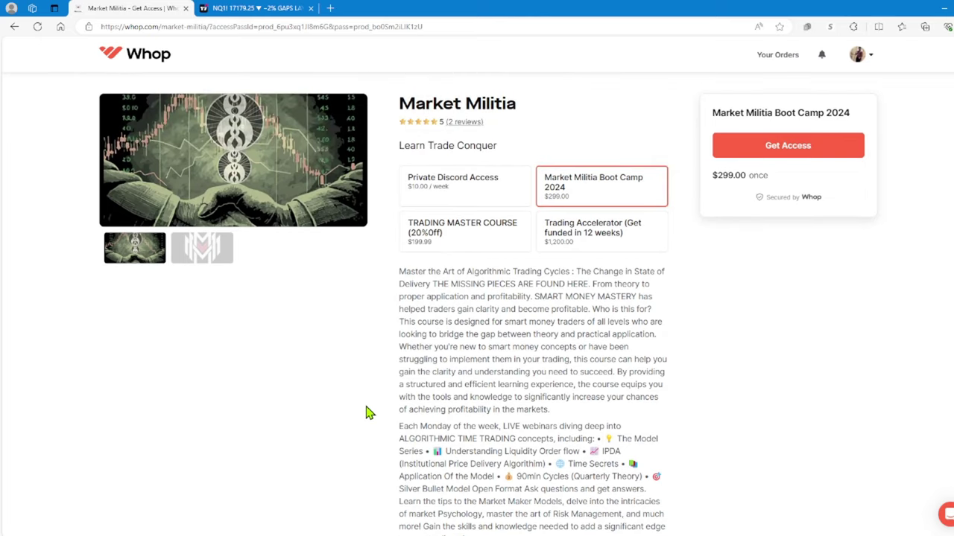
{"action": "scroll", "coordinate": [368, 412], "scroll_direction": "down", "scroll_amount": 1}
{"action": "scroll", "coordinate": [367, 412], "scroll_direction": "up", "scroll_amount": 1}
Step: View the Private Discord Access offer and read through the lesson outline of the TRADING MASTER COURSE
{"action": "left_click", "coordinate": [469, 190]}
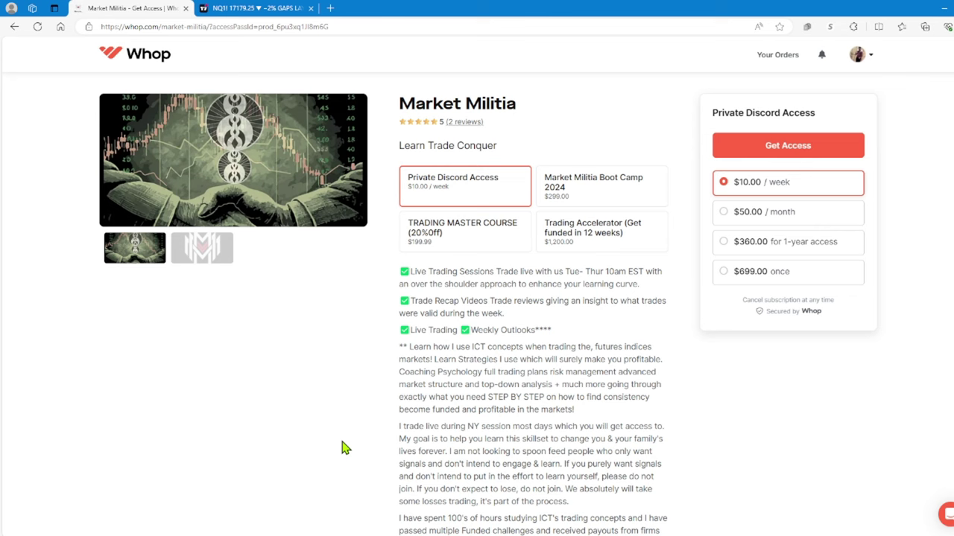
{"action": "left_click", "coordinate": [483, 239]}
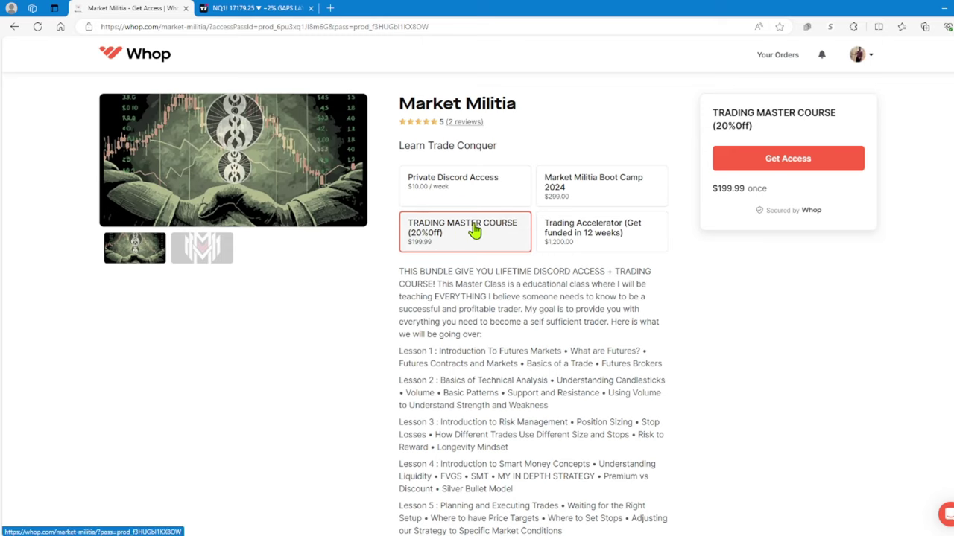
{"action": "scroll", "coordinate": [402, 400], "scroll_direction": "down", "scroll_amount": 1}
{"action": "scroll", "coordinate": [402, 399], "scroll_direction": "down", "scroll_amount": 4}
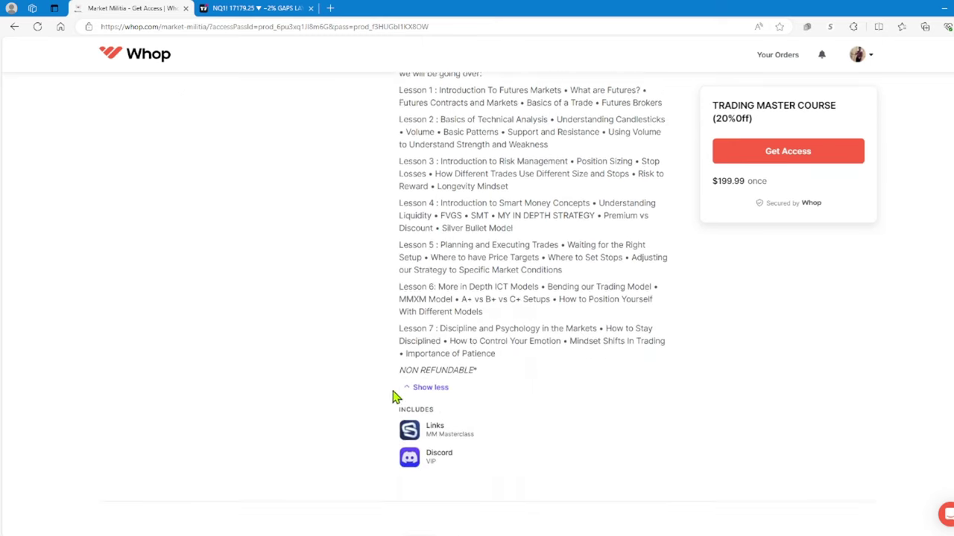
{"action": "scroll", "coordinate": [366, 410], "scroll_direction": "up", "scroll_amount": 5}
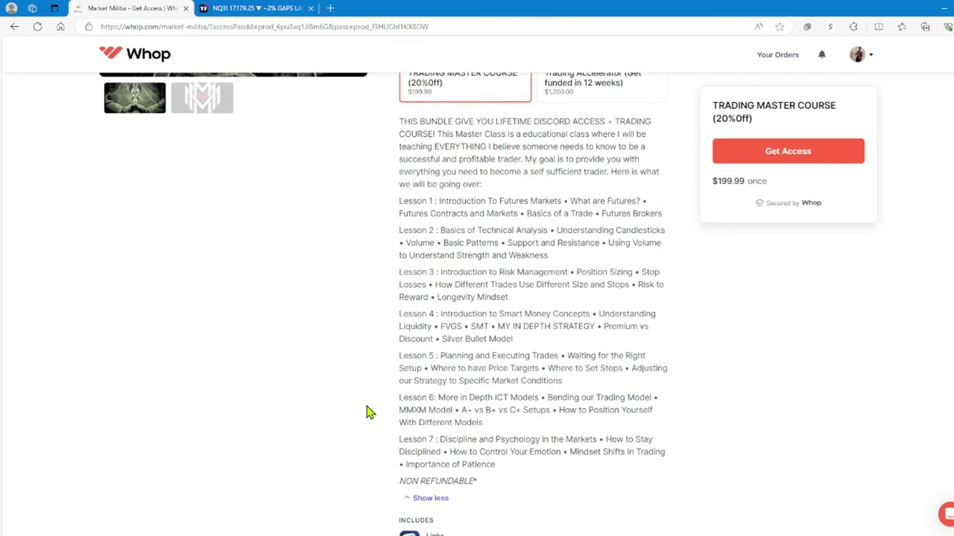